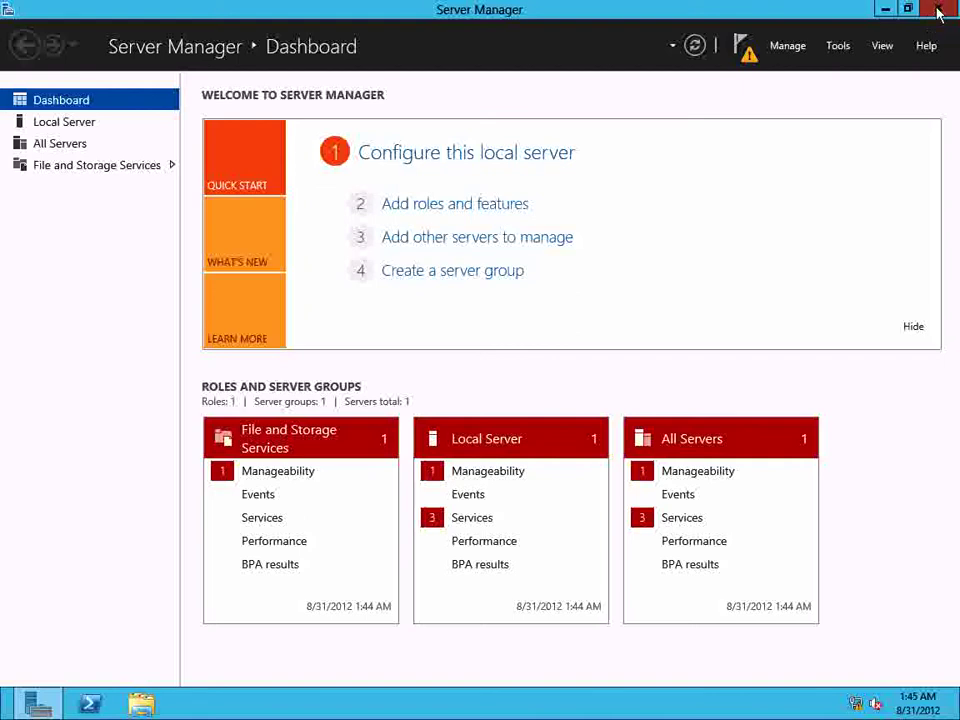
- Close Server Manager and try to launch the Active Directory installer by running dcpromo, dismissing its notice
left_click(940, 8)
right_click(610, 285)
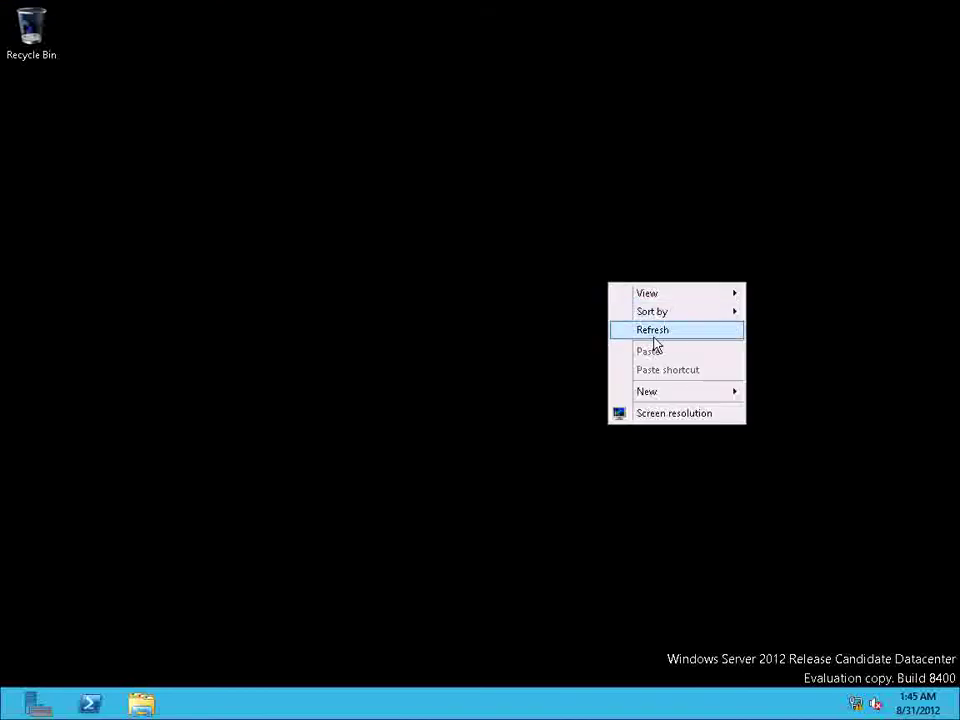
left_click(655, 343)
key("super+r")
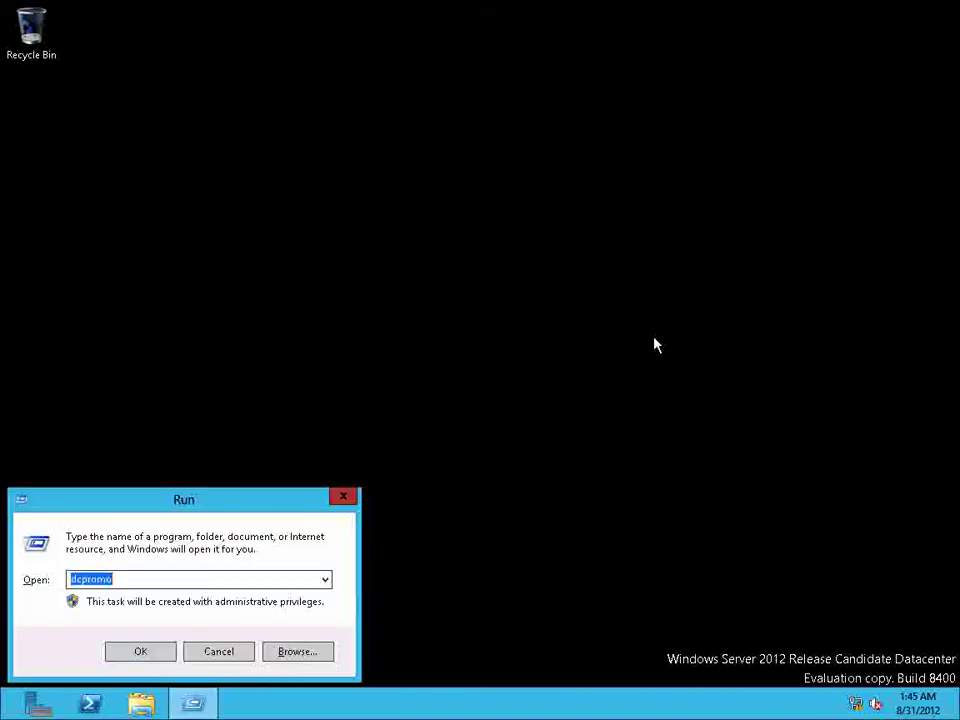
type("dcpro")
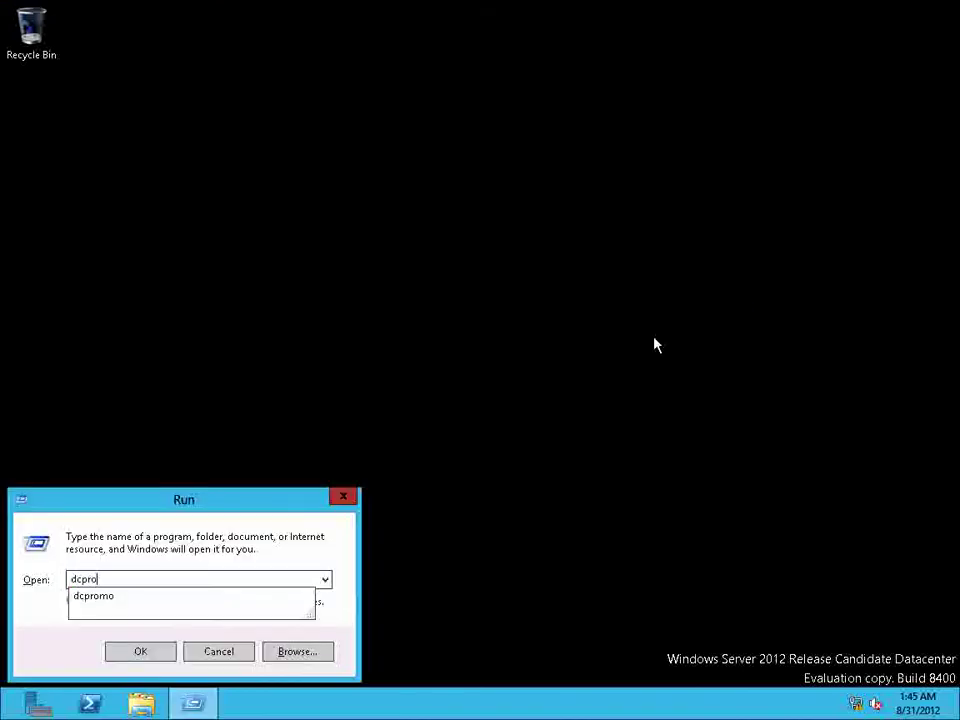
type("mo")
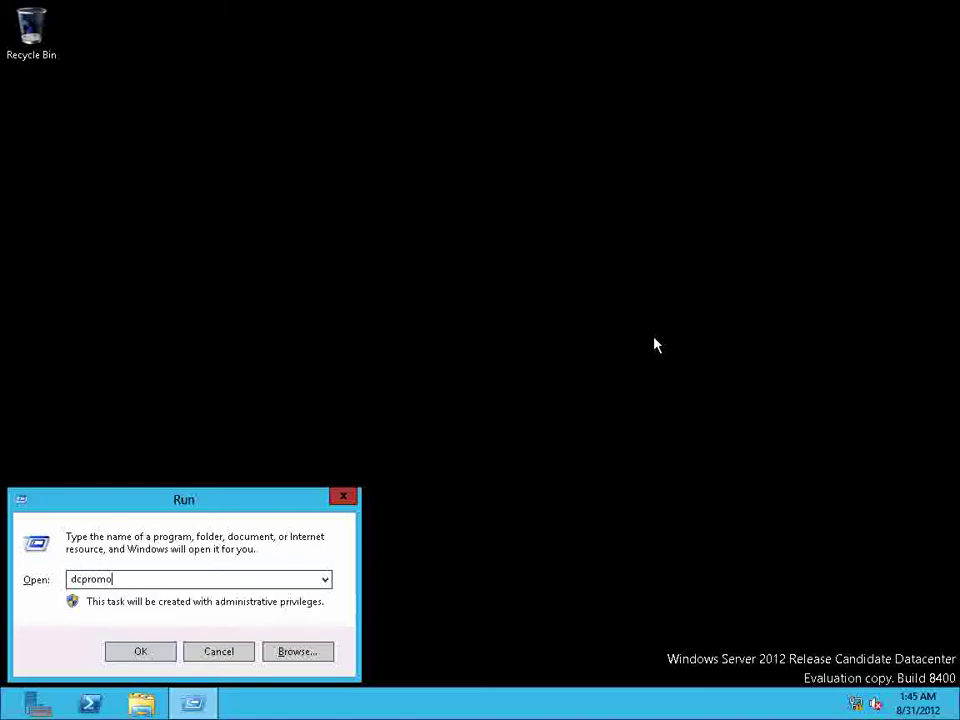
left_click(137, 653)
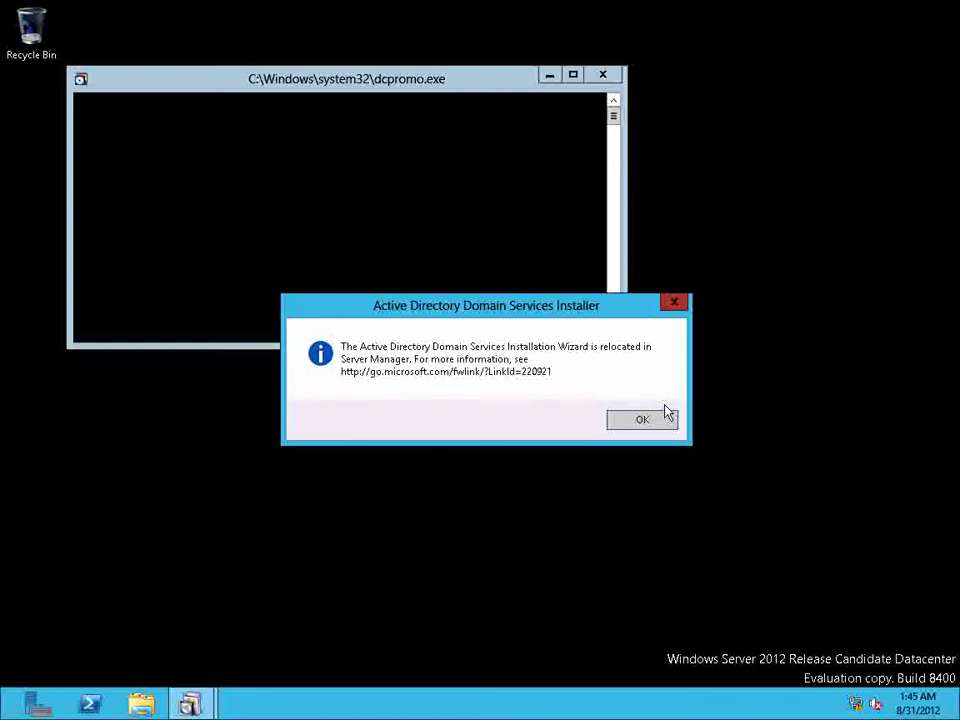
left_click(676, 303)
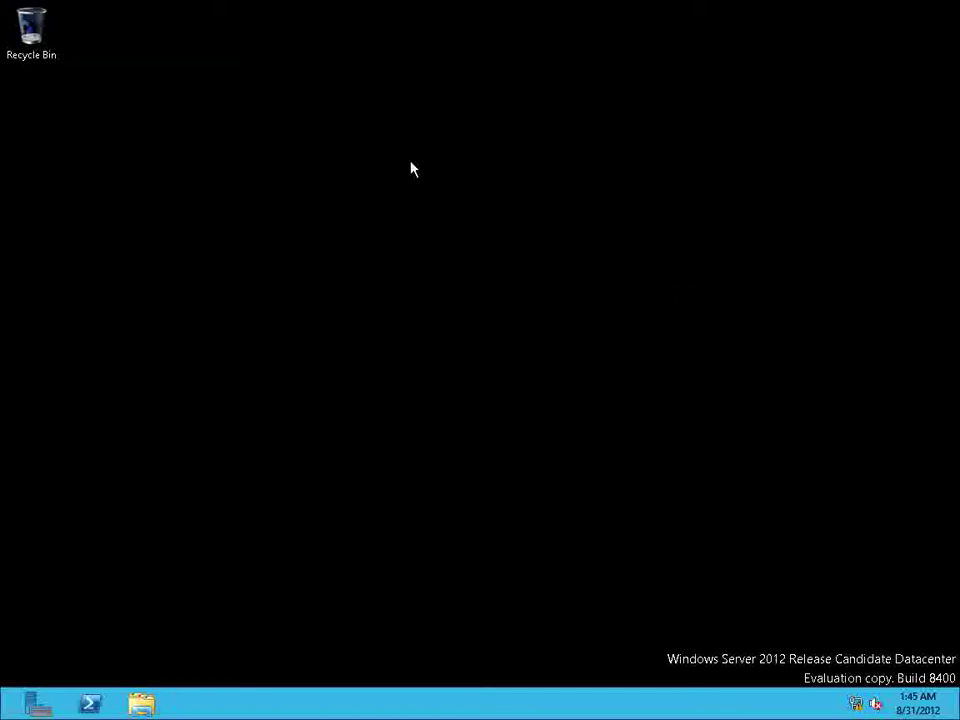
right_click(380, 221)
left_click(411, 267)
right_click(341, 233)
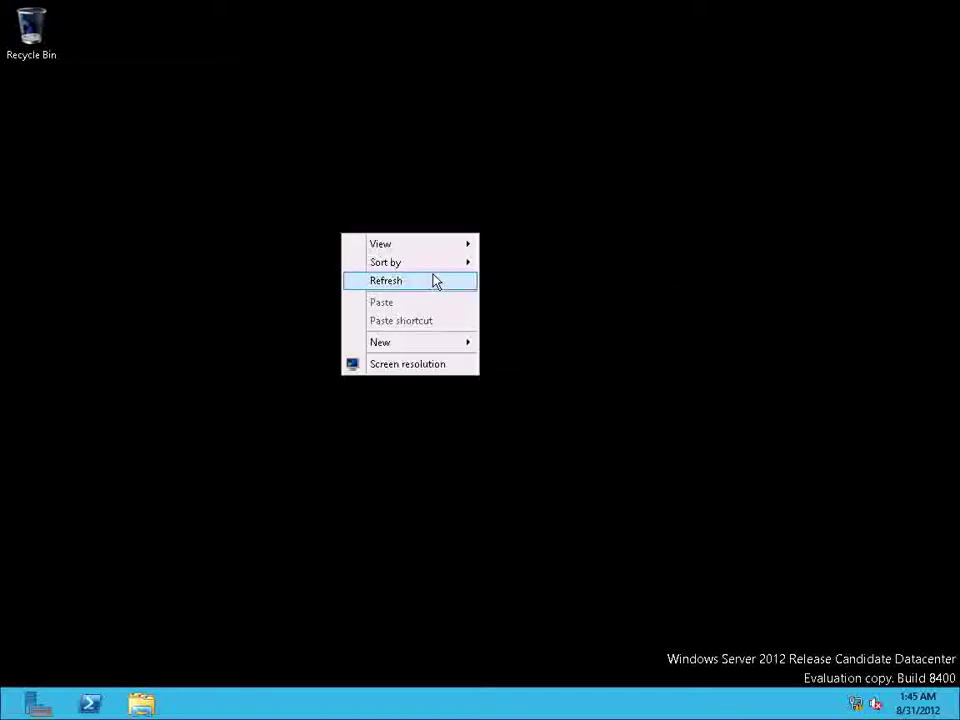
left_click(436, 282)
right_click(352, 187)
left_click(411, 234)
right_click(411, 232)
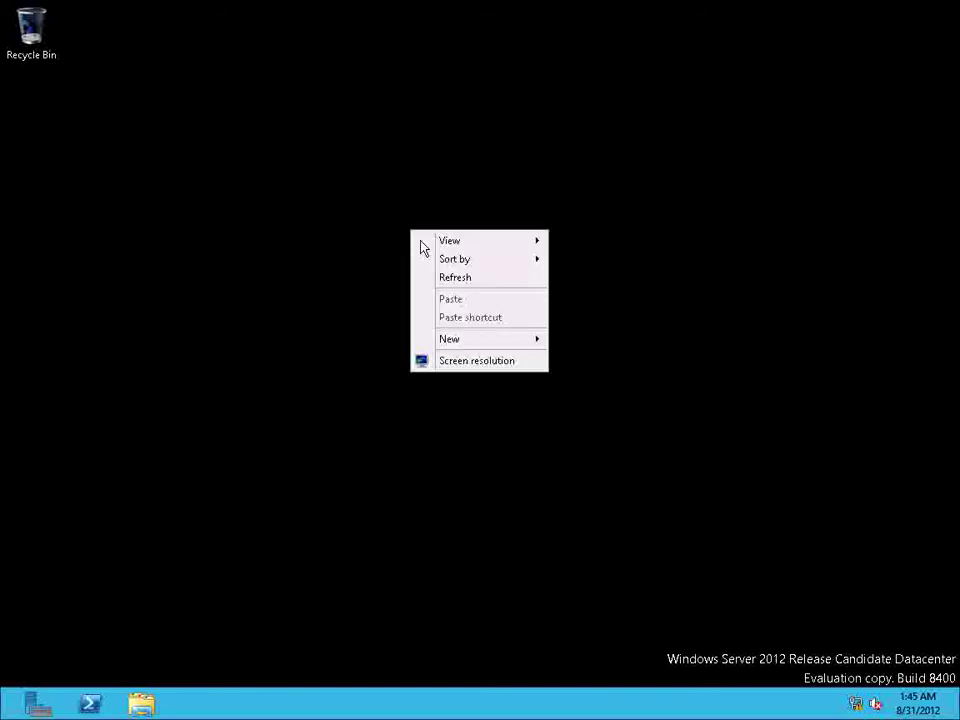
left_click(452, 278)
right_click(461, 280)
left_click(492, 322)
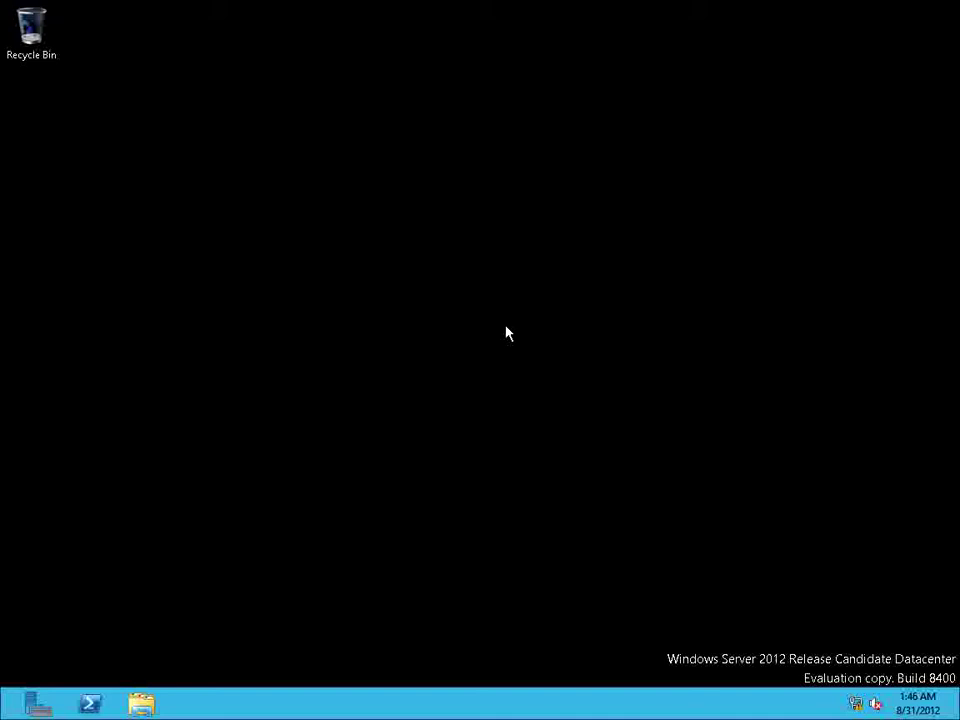
right_click(368, 257)
left_click(430, 297)
- Open Server Manager and start adding roles and features as a role-based installation on server1
left_click(36, 705)
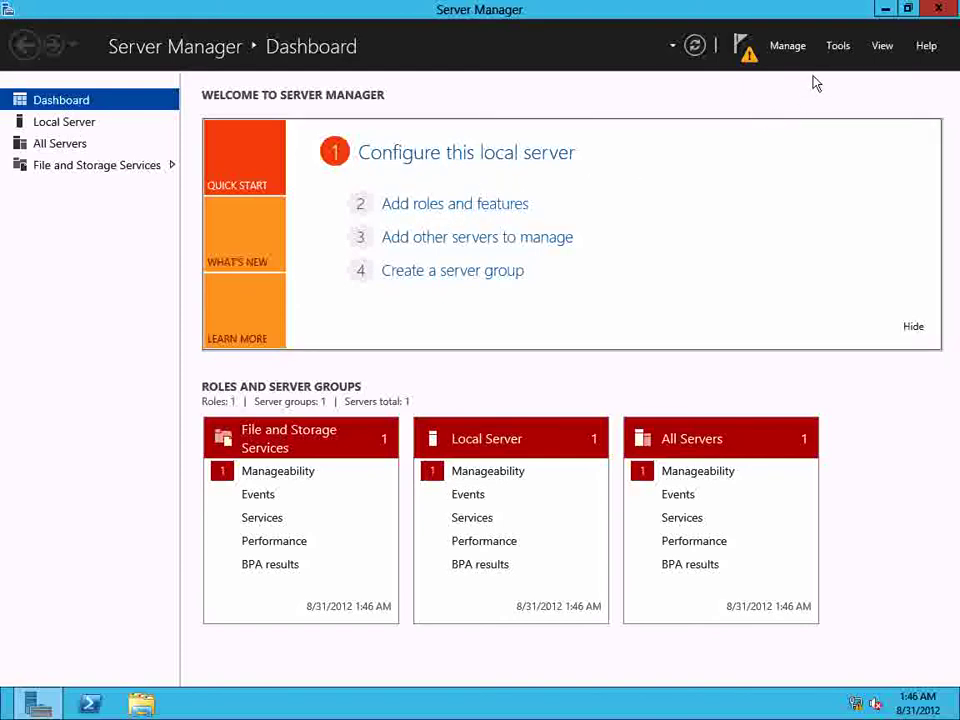
left_click(789, 50)
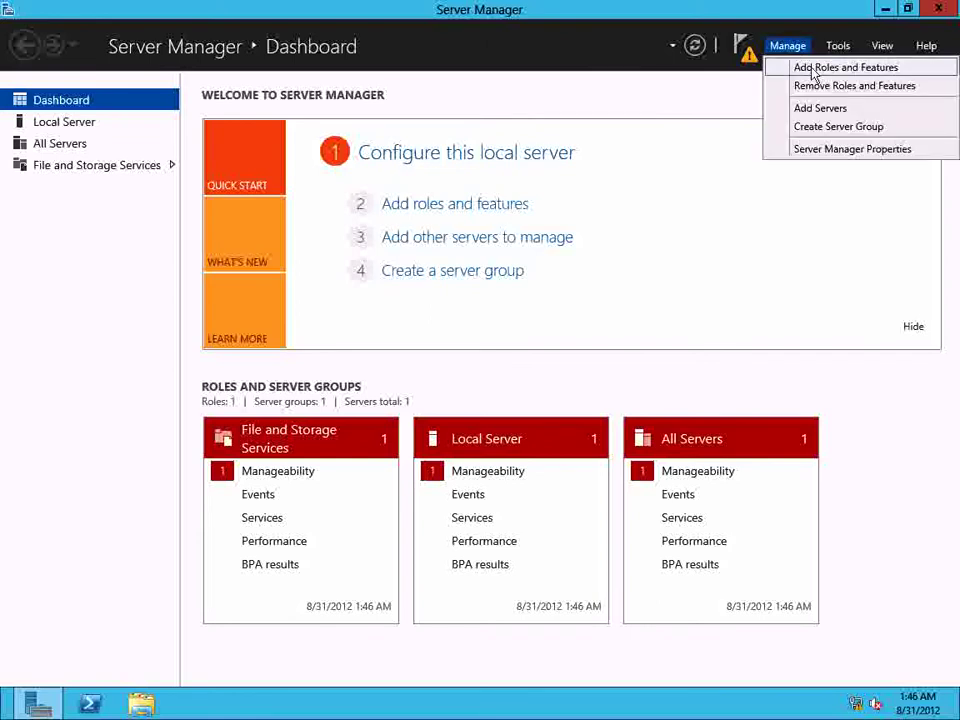
left_click(812, 69)
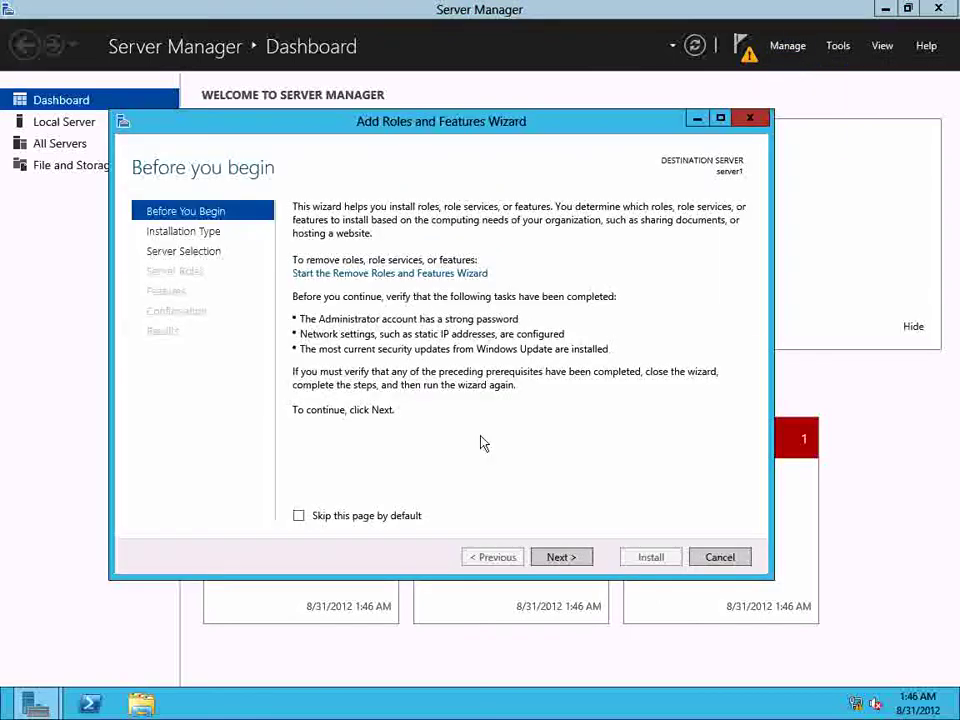
left_click(574, 560)
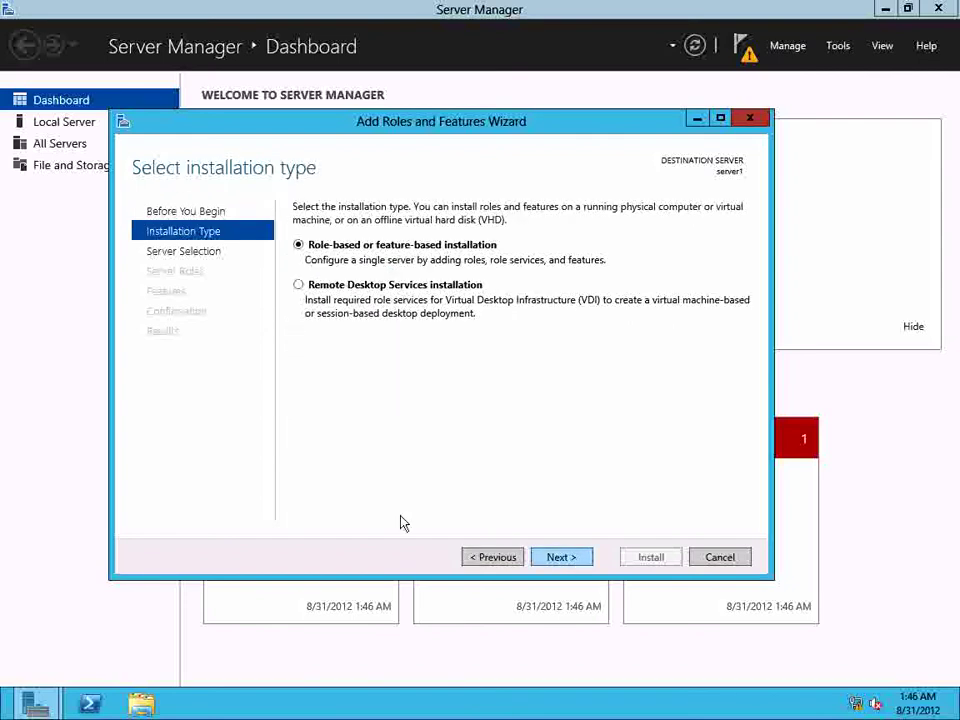
left_click(565, 560)
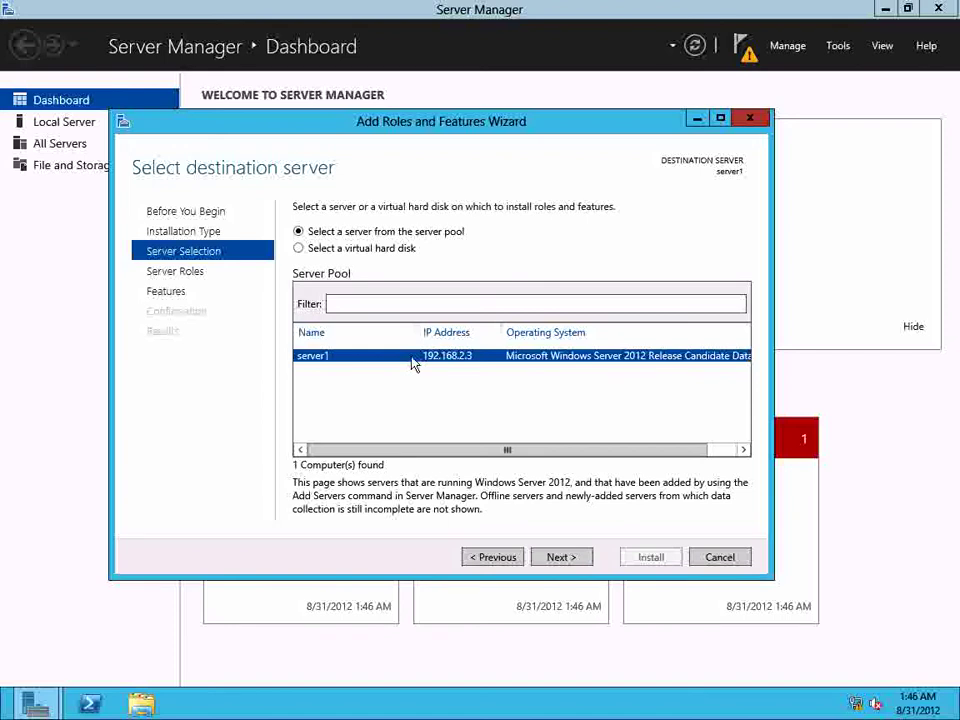
left_click(564, 559)
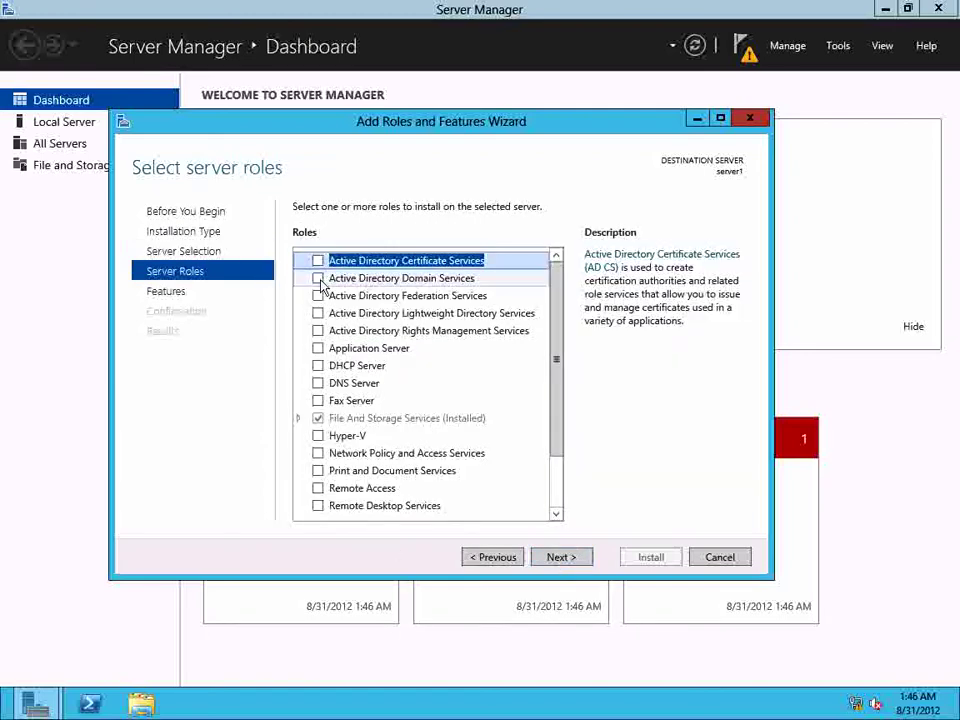
- Select the Active Directory Domain Services role with its required features and management tools, keeping the default feature selection
left_click(317, 279)
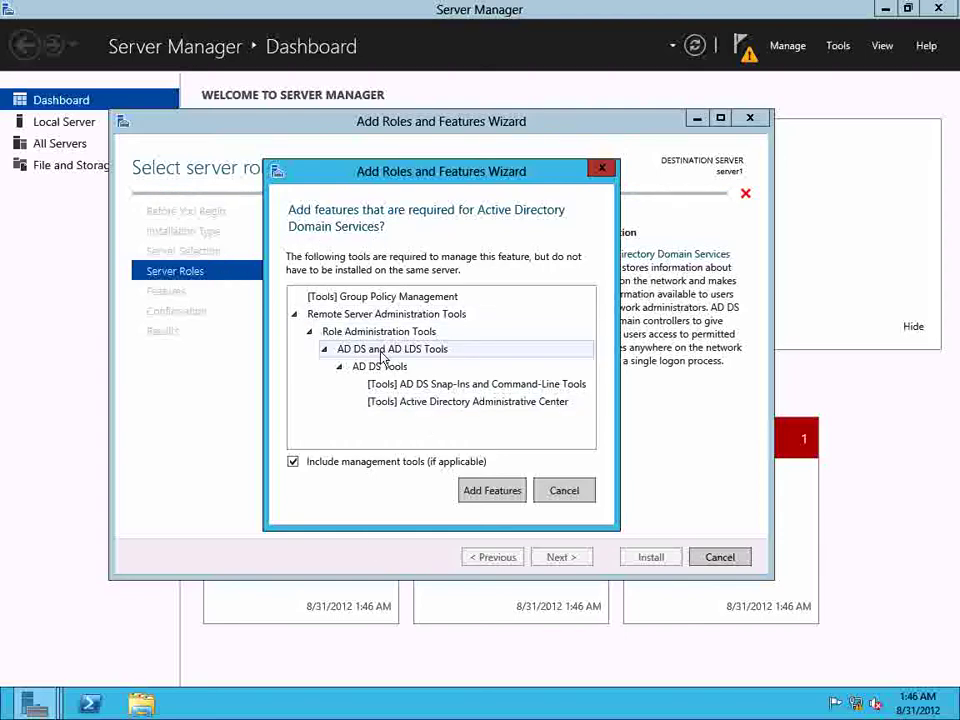
left_click(489, 495)
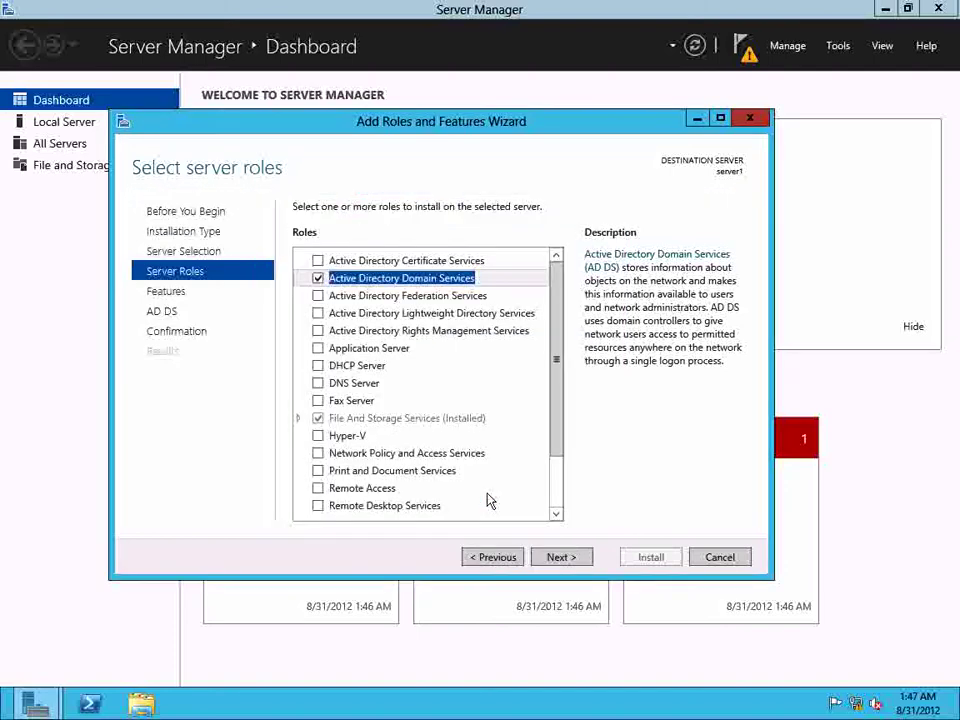
left_click(556, 562)
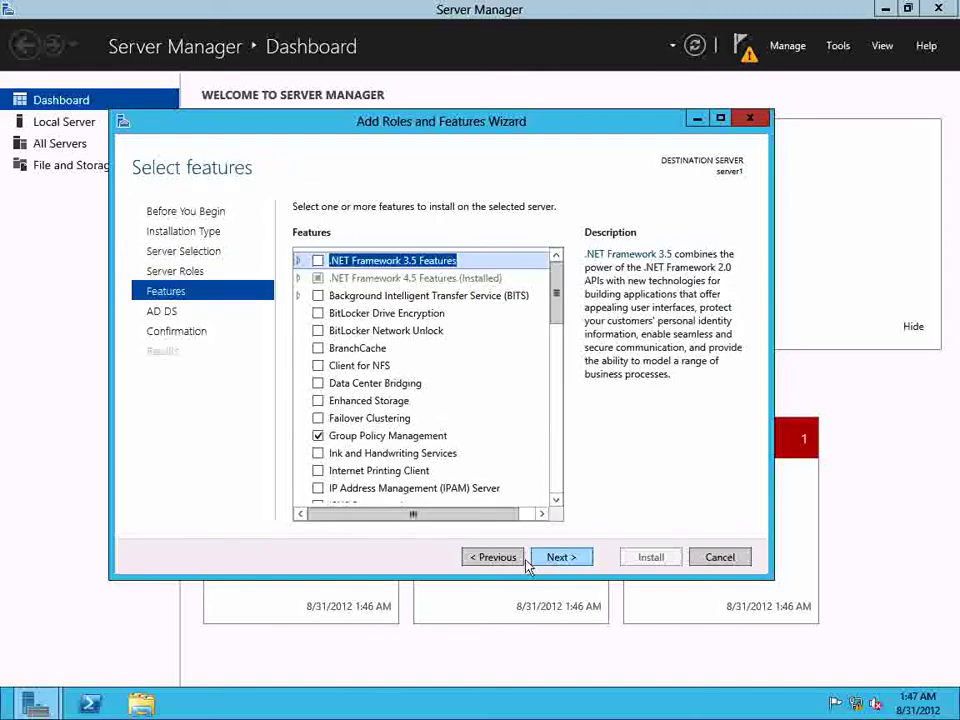
left_click(556, 560)
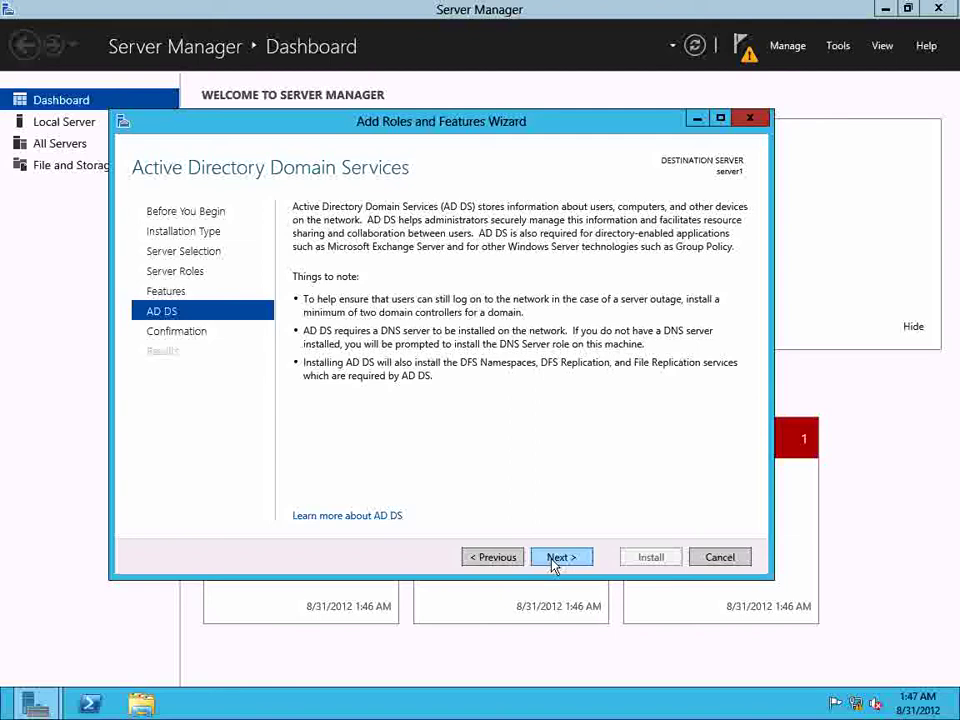
left_click(556, 562)
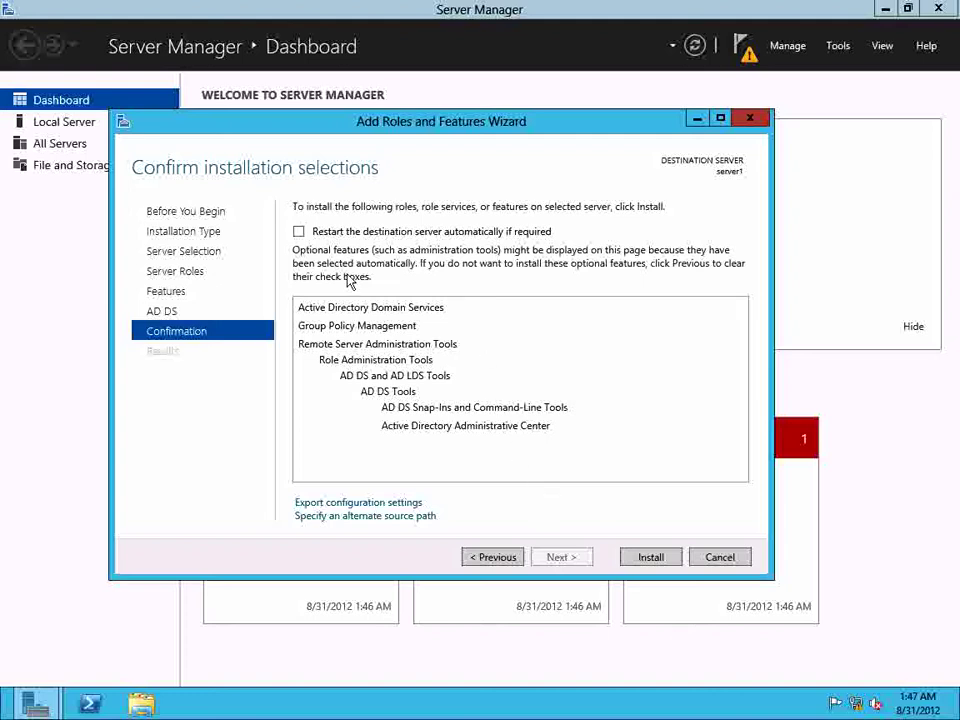
- Allow the destination server to restart automatically if required and start the role installation
left_click(299, 232)
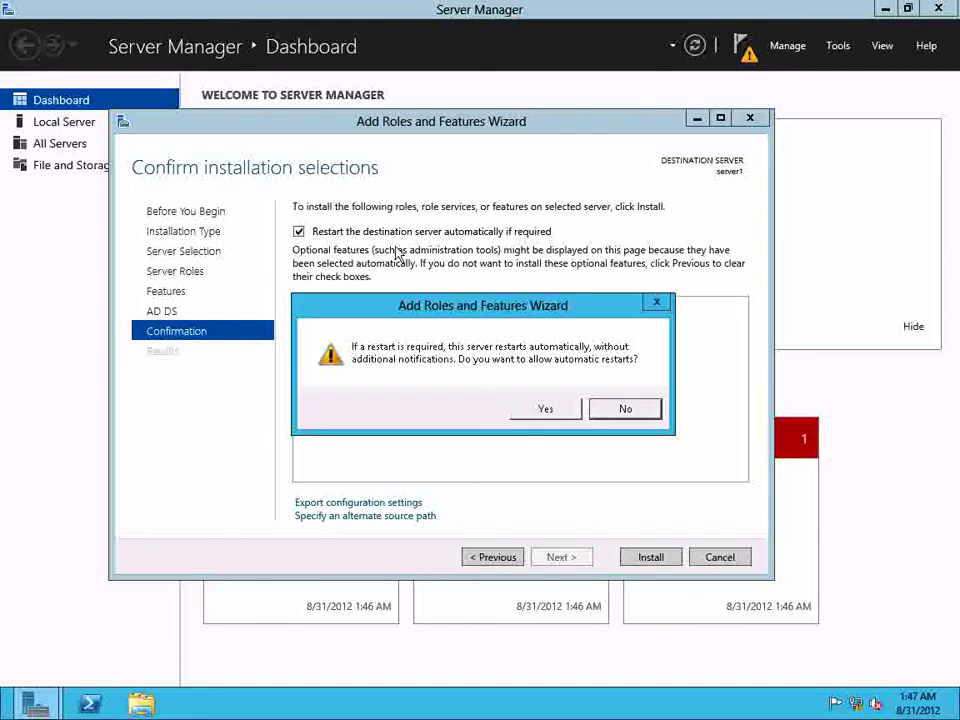
left_click(549, 413)
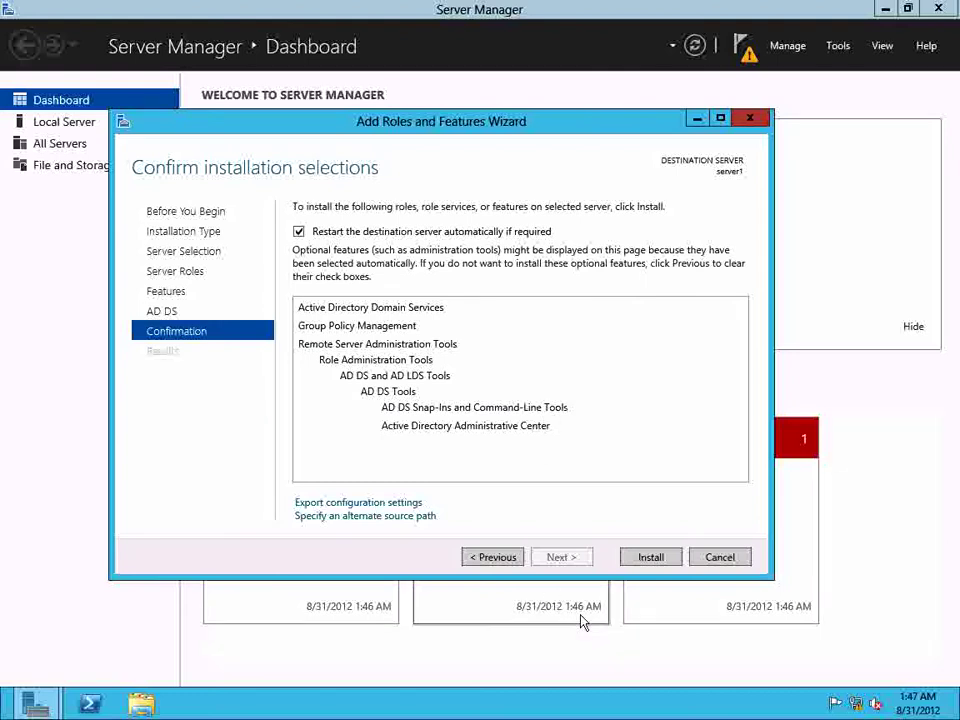
left_click(656, 562)
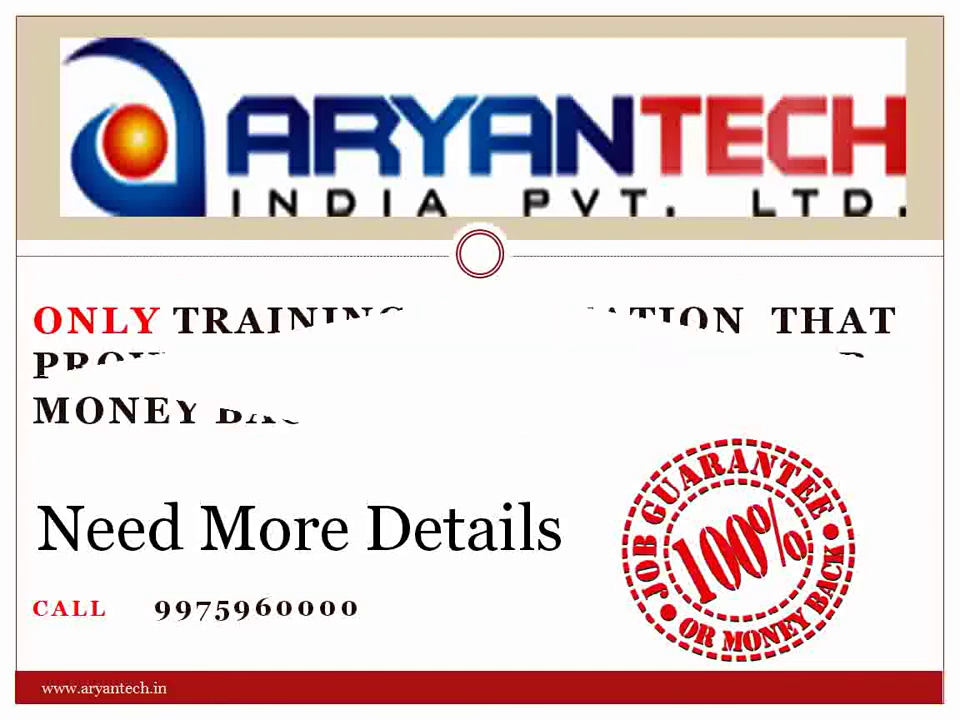
- Switch back to the Remote Desktop session and check the progress of the role installation
key("super")
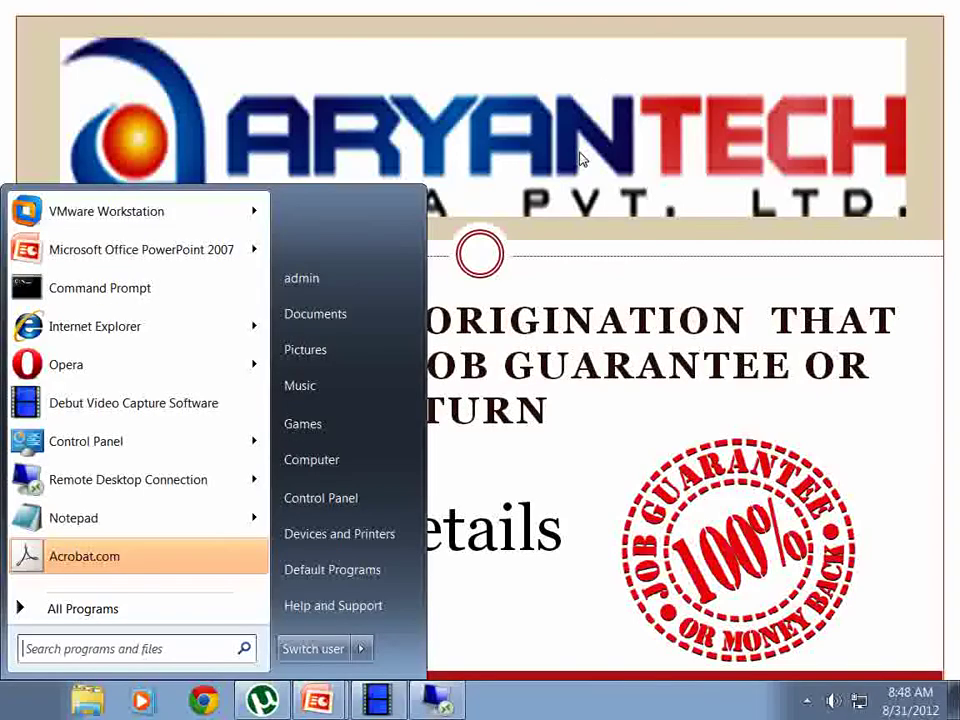
left_click(440, 703)
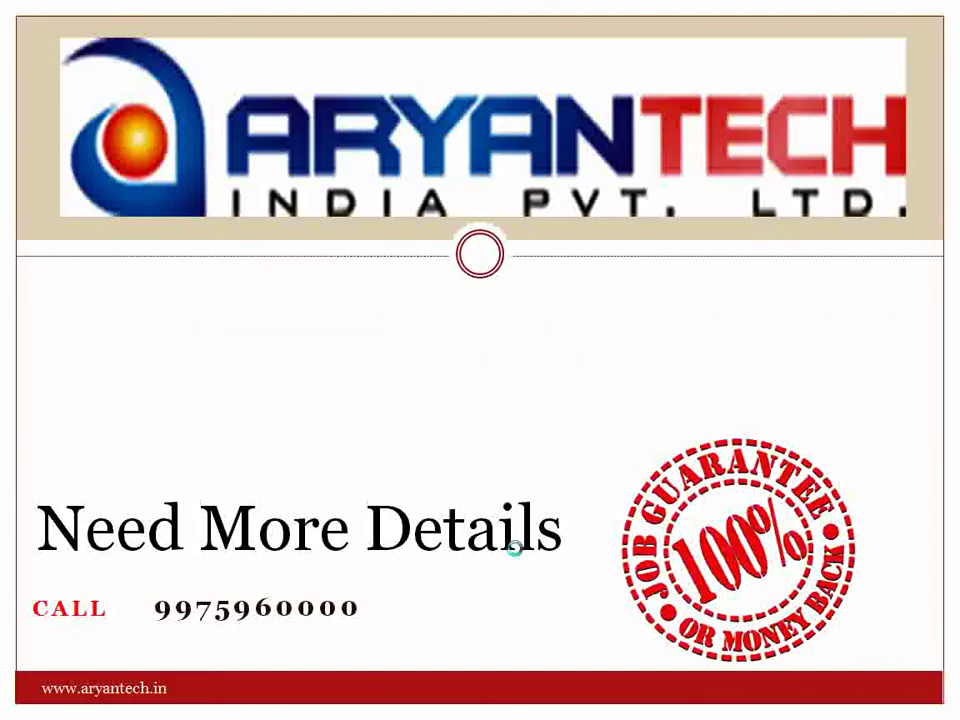
key("super")
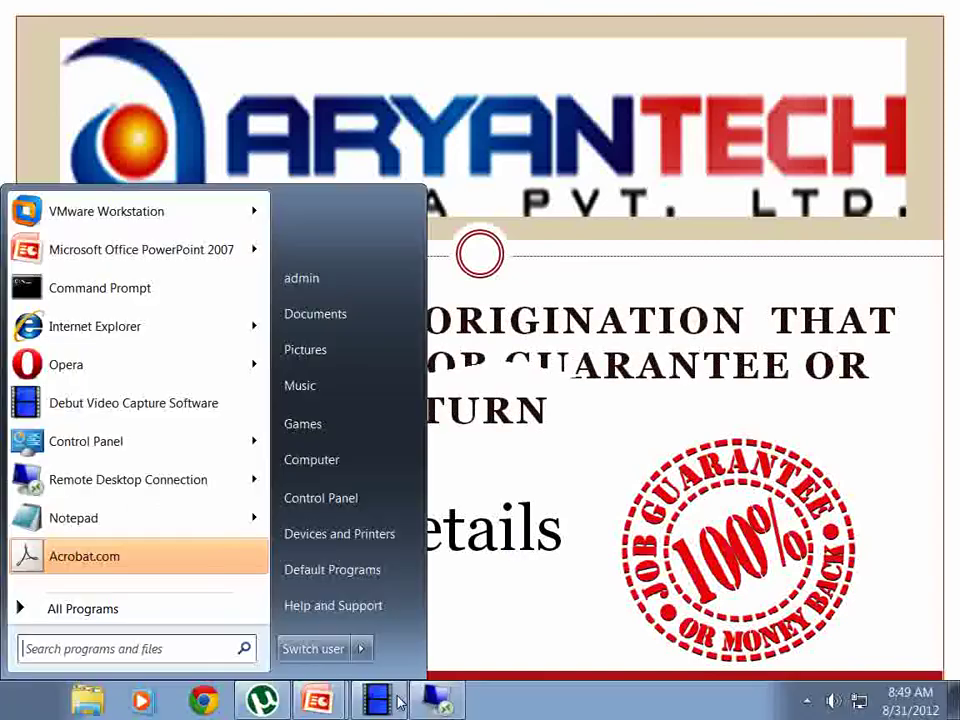
left_click(445, 707)
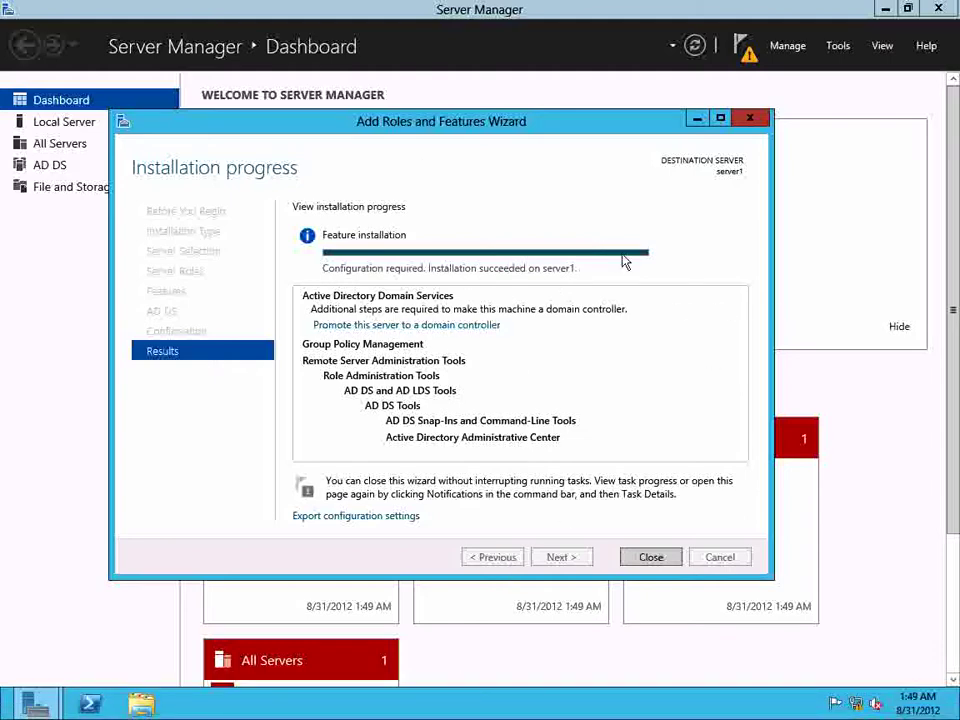
mouse_move(625, 263)
left_click(410, 326)
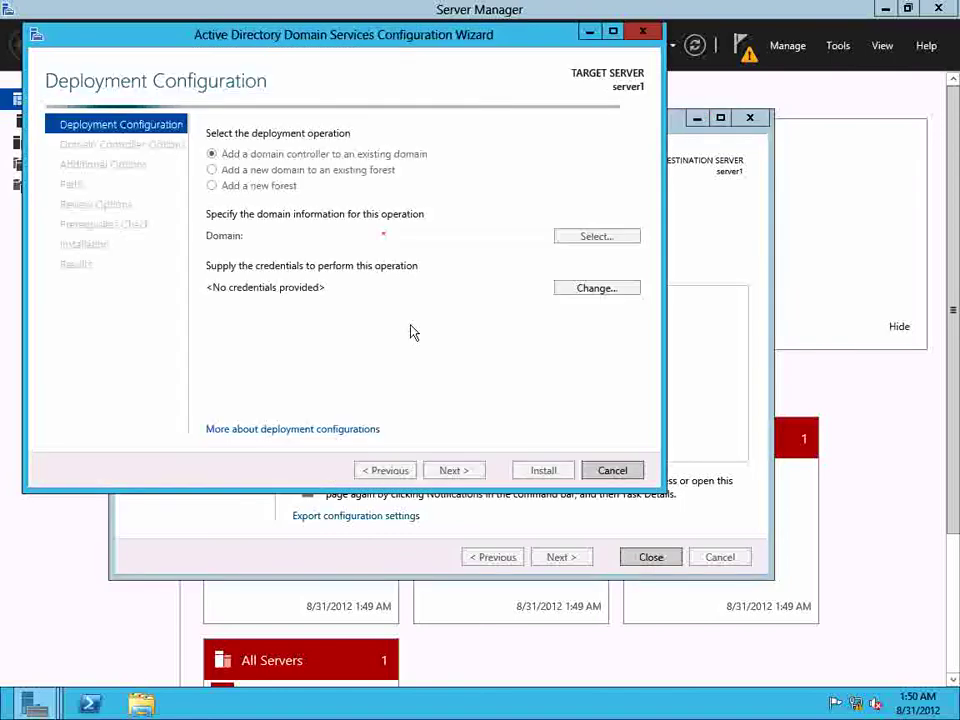
left_click(644, 37)
left_click(498, 410)
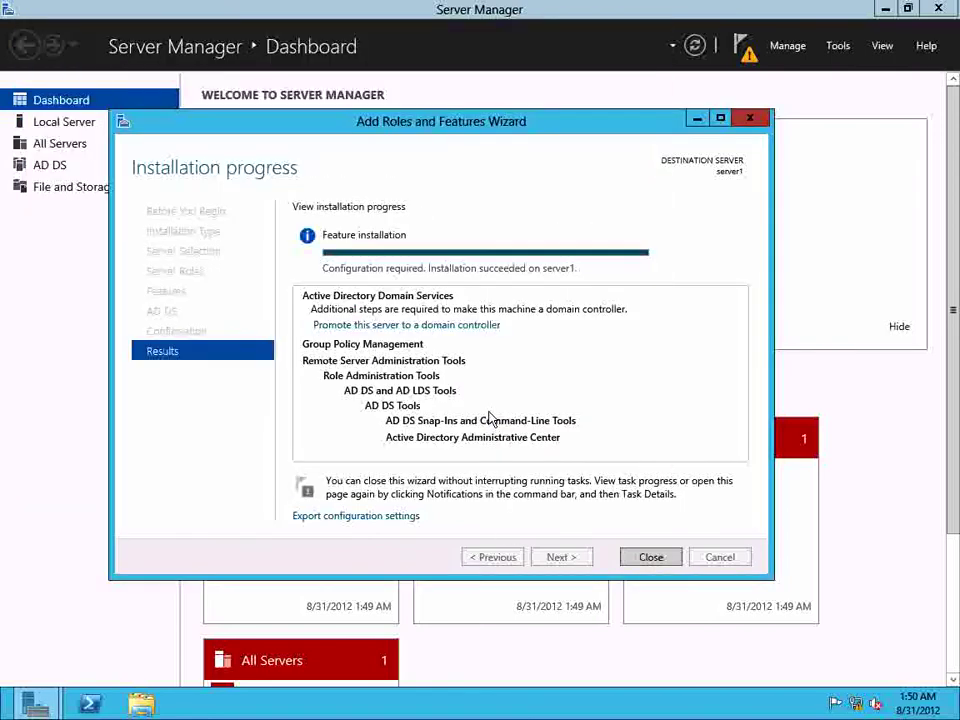
- Close the role installation wizard and start promoting the server to a domain controller from Server Manager's post-deployment notification
left_click(752, 122)
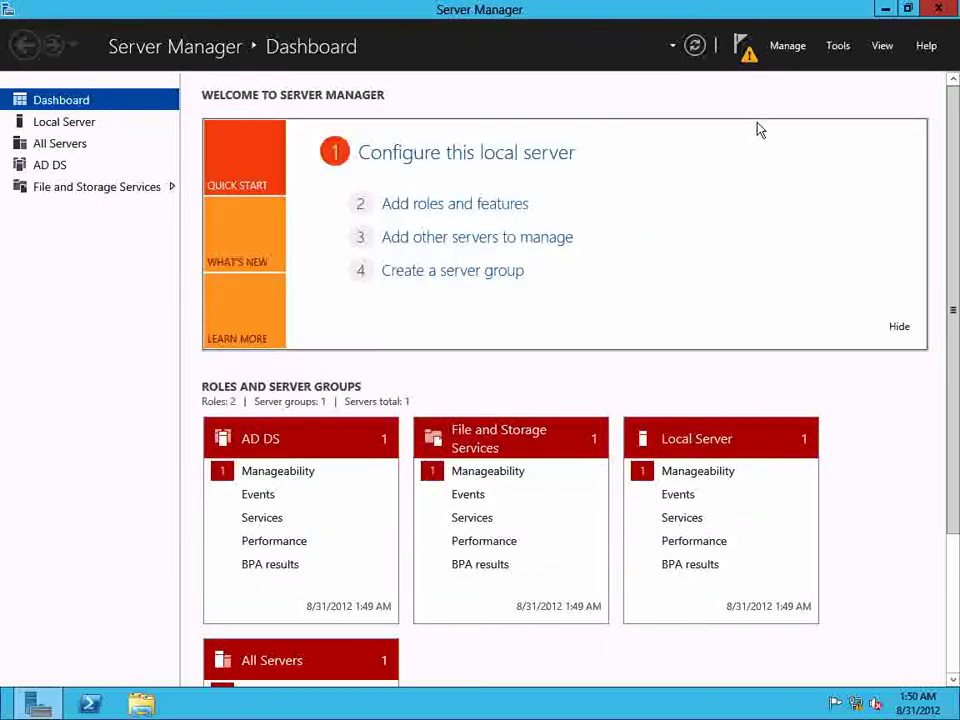
left_click(938, 8)
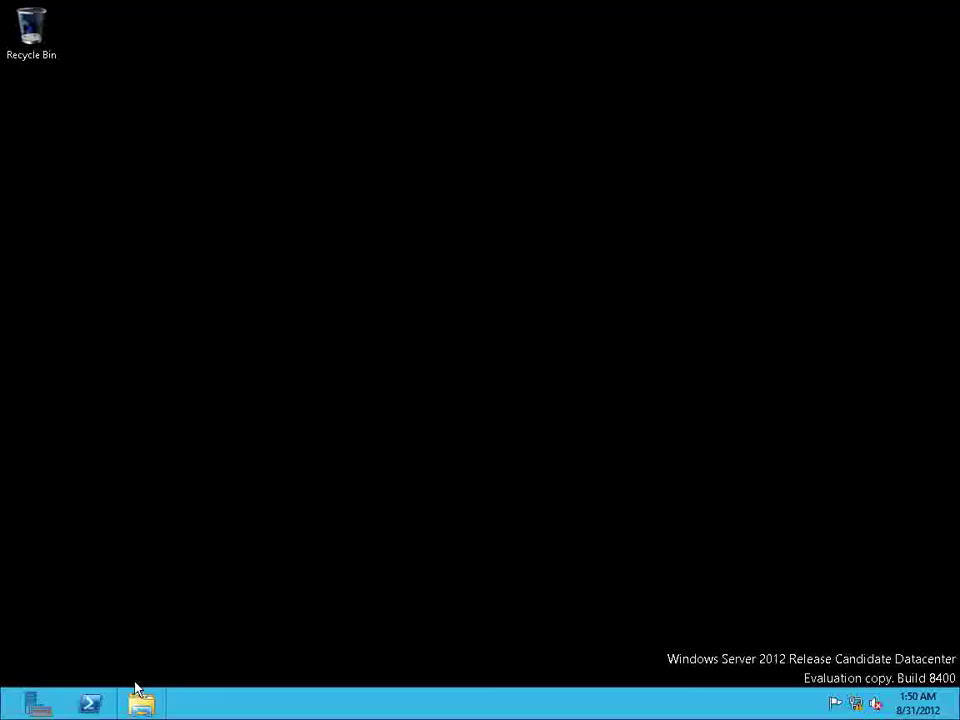
left_click(37, 704)
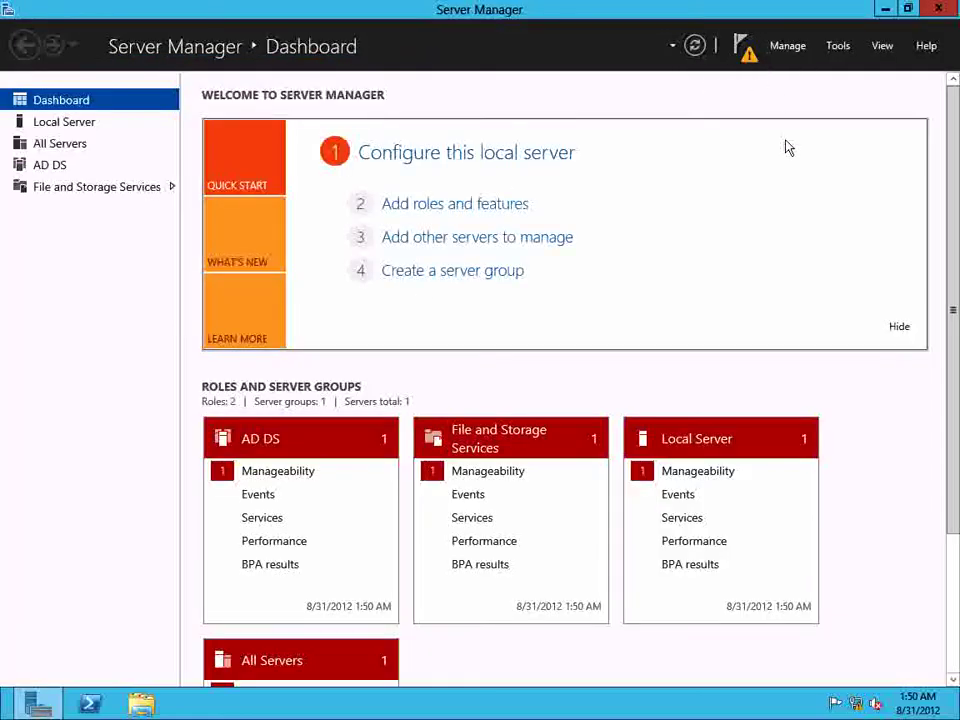
left_click(743, 50)
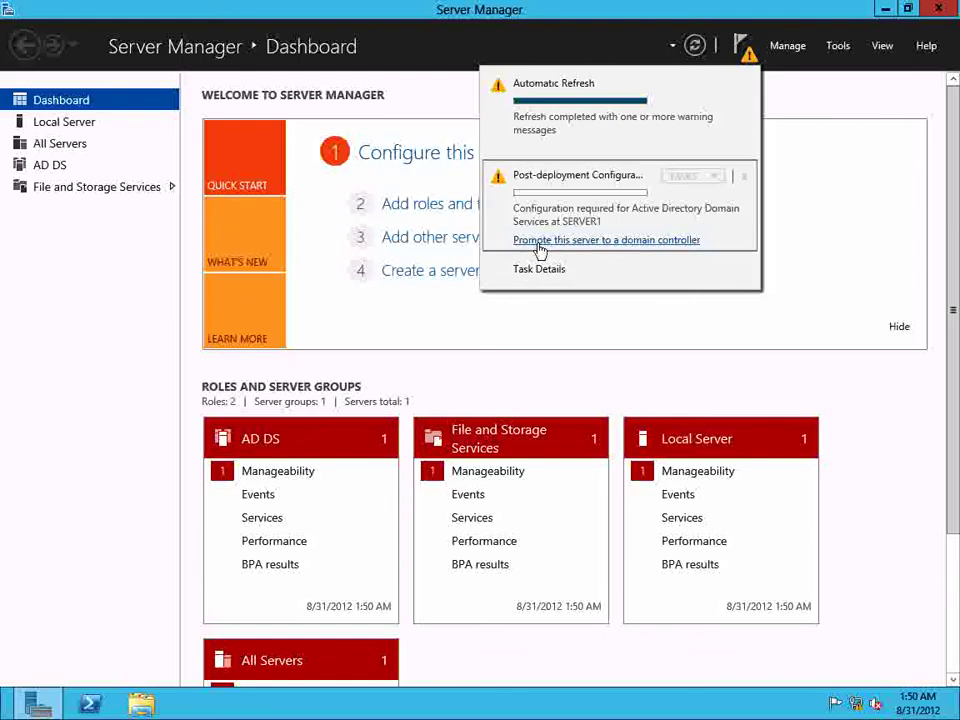
left_click(607, 243)
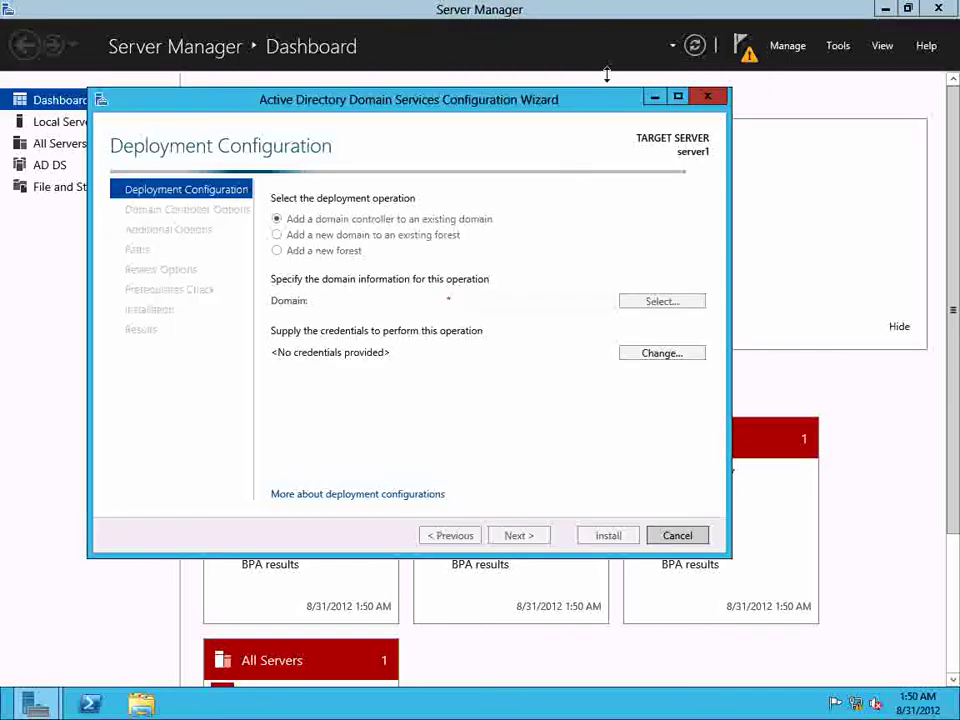
left_click_drag(592, 107, 672, 97)
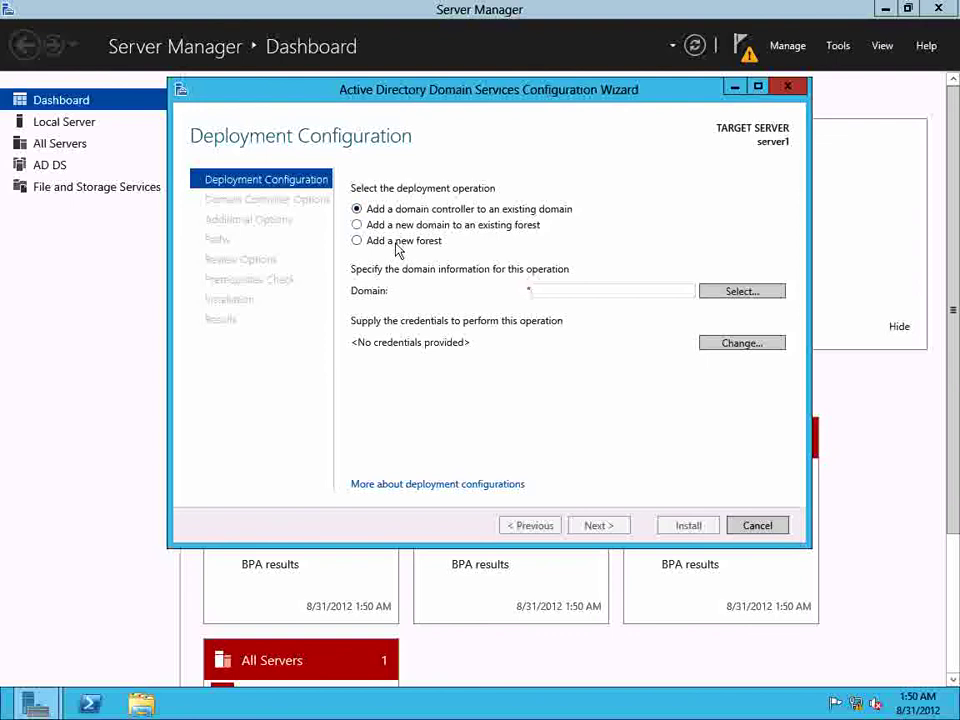
- Choose to add a new forest with the root domain name aryantech.in and continue to the domain controller options
left_click(357, 242)
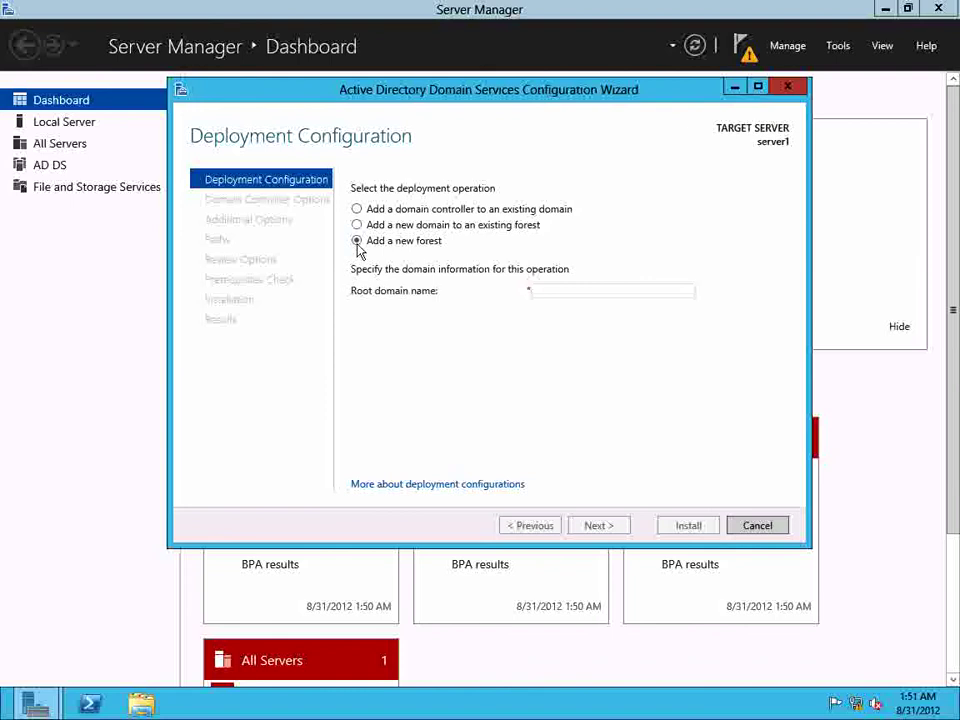
left_click(555, 290)
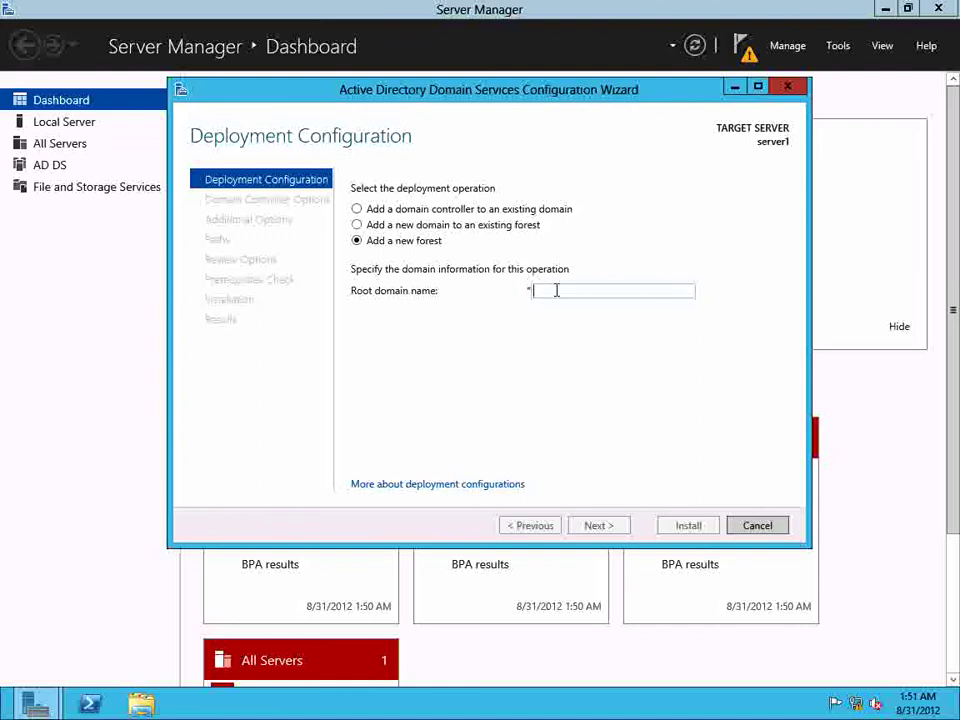
type("aryantech")
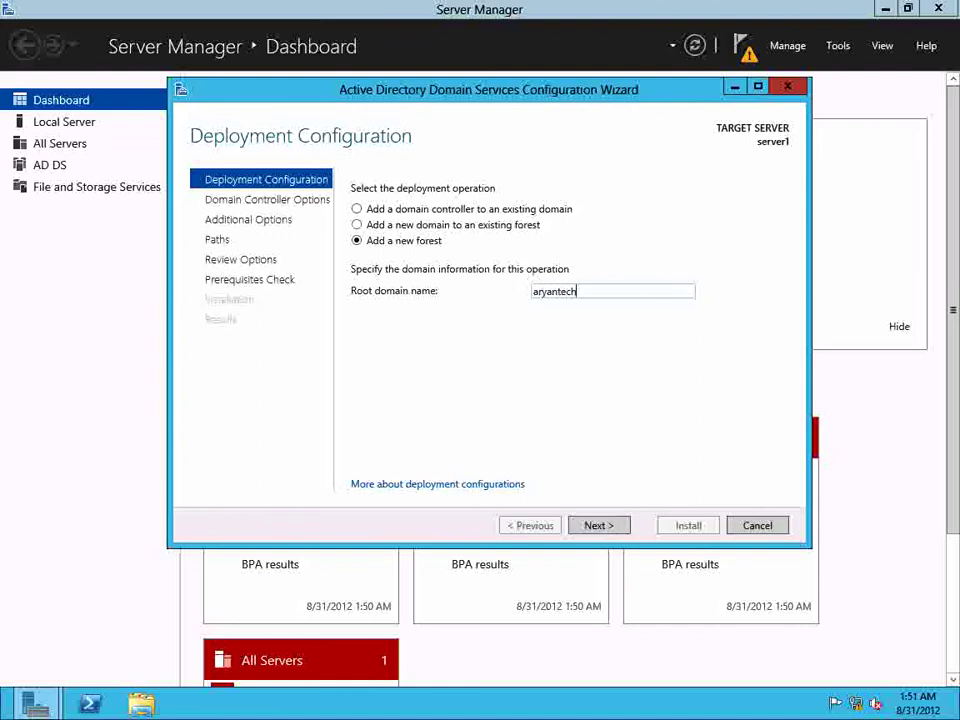
type(".in")
left_click(596, 526)
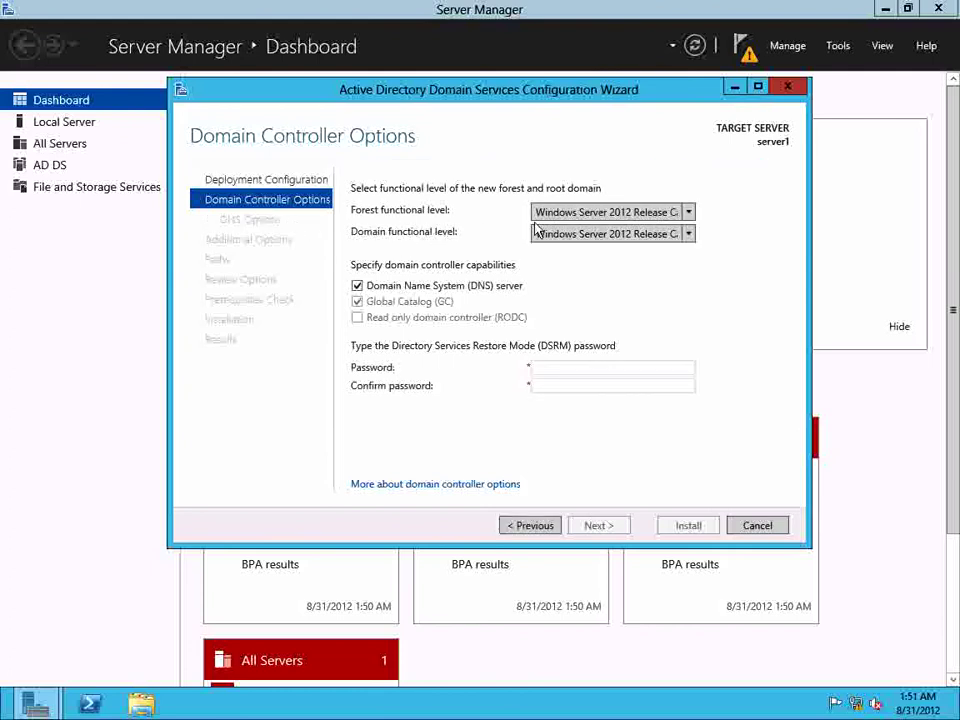
- Examine which functional levels are available for the new forest and the root domain
left_click(688, 216)
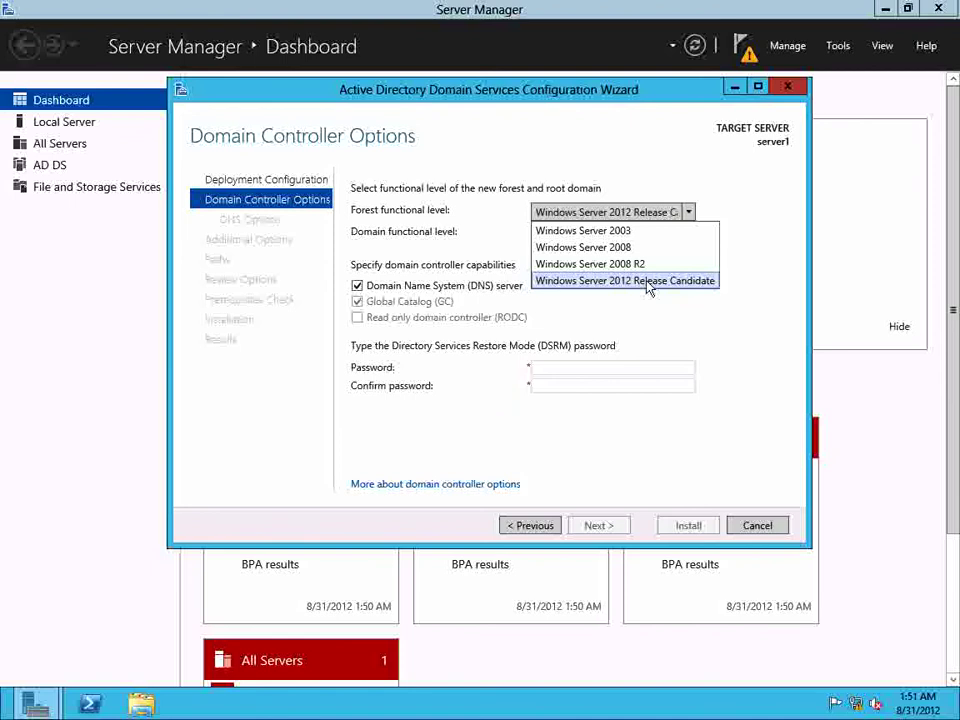
left_click(265, 268)
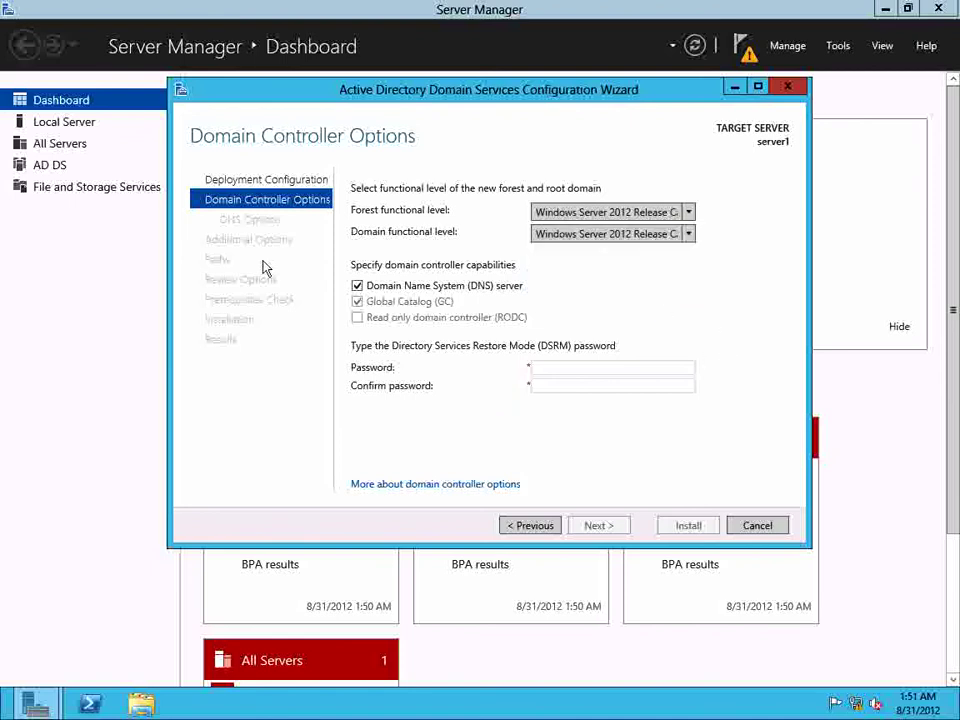
left_click(688, 238)
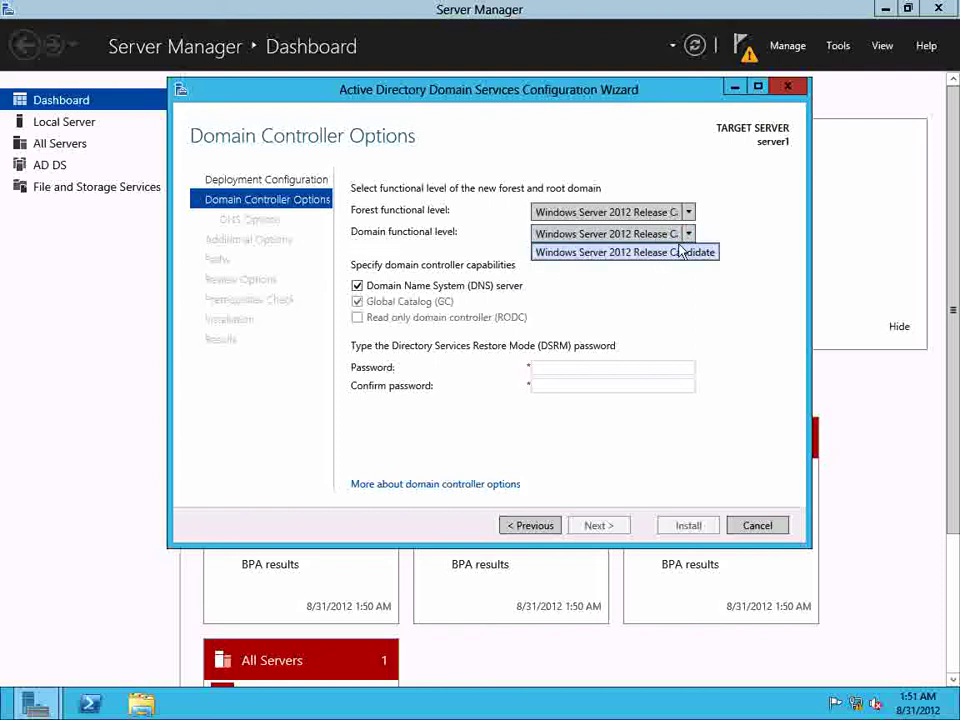
left_click(687, 233)
left_click(690, 234)
left_click(688, 214)
- Try the Windows Server 2003 forest functional level to check the selectable domain levels, and set it back to Windows Server 2012 Release Candidate
left_click(689, 213)
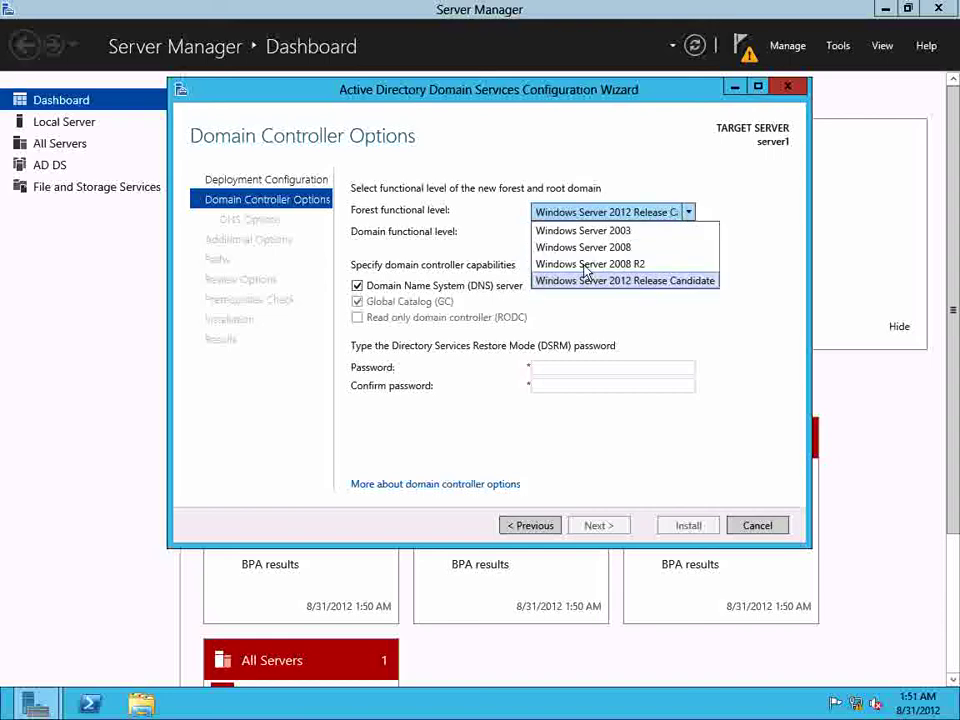
left_click(636, 240)
left_click(689, 236)
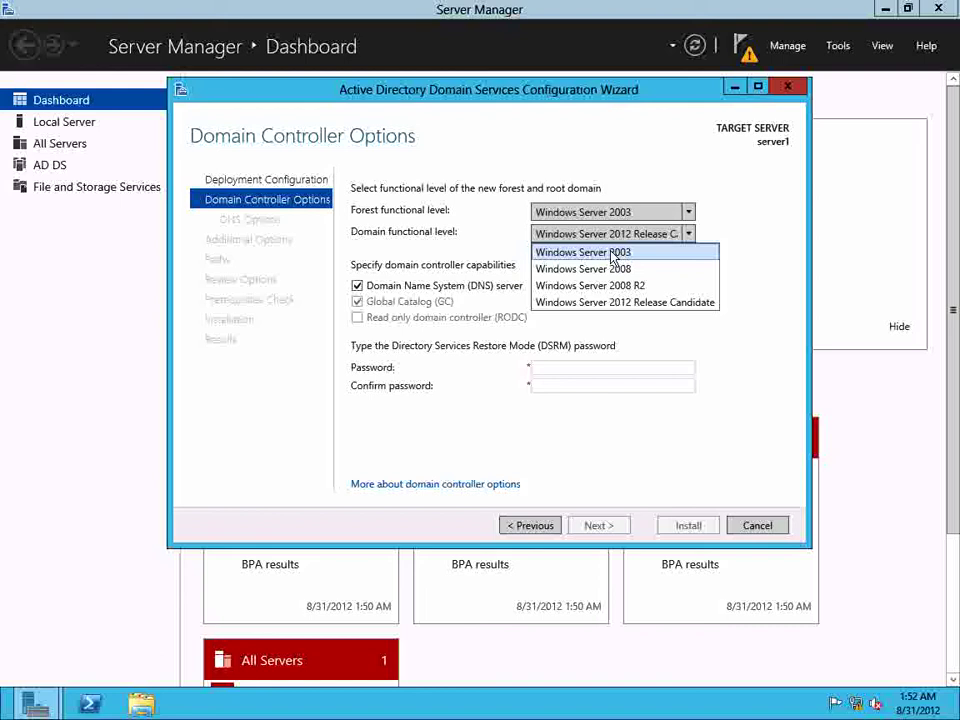
left_click(694, 226)
left_click(690, 216)
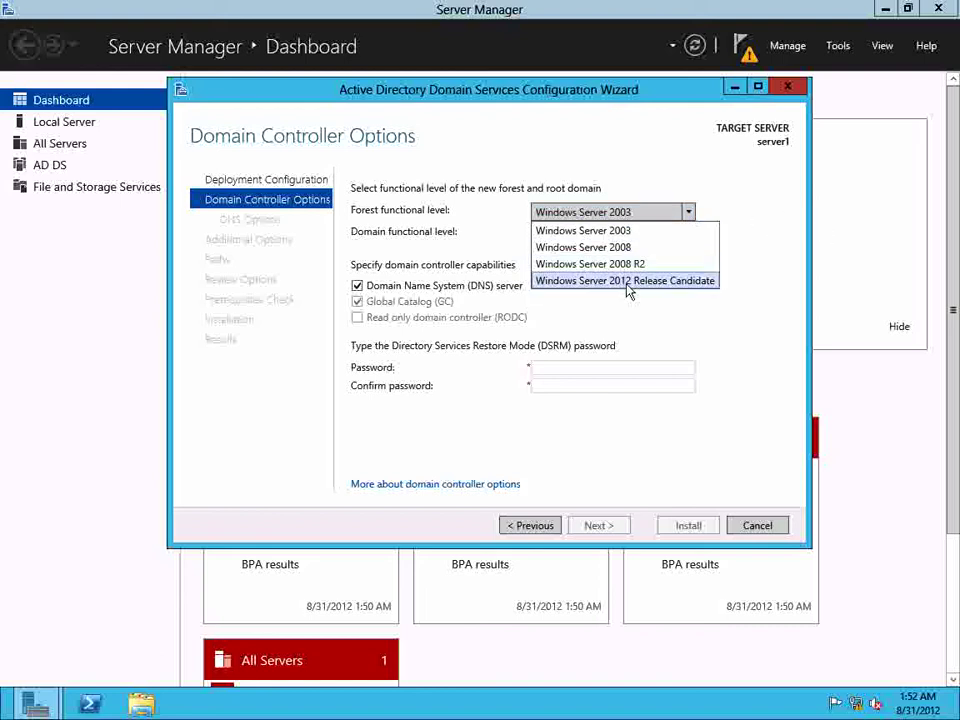
left_click(626, 281)
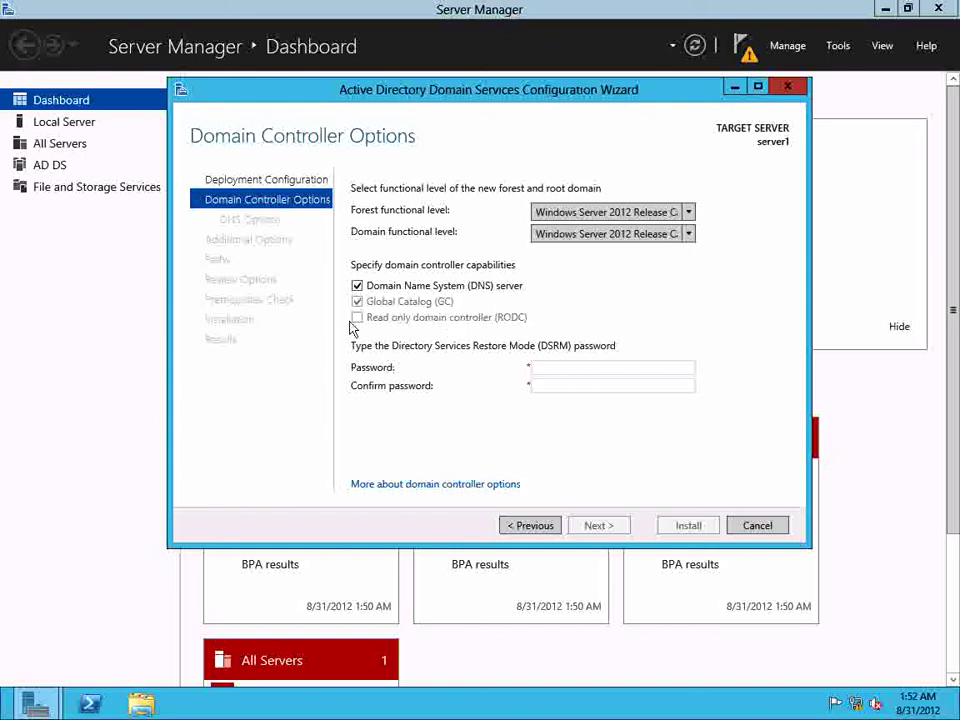
- Enter and confirm the Directory Services Restore Mode password, keeping the DNS server capability, and continue to the DNS options
left_click(581, 367)
type("••••••")
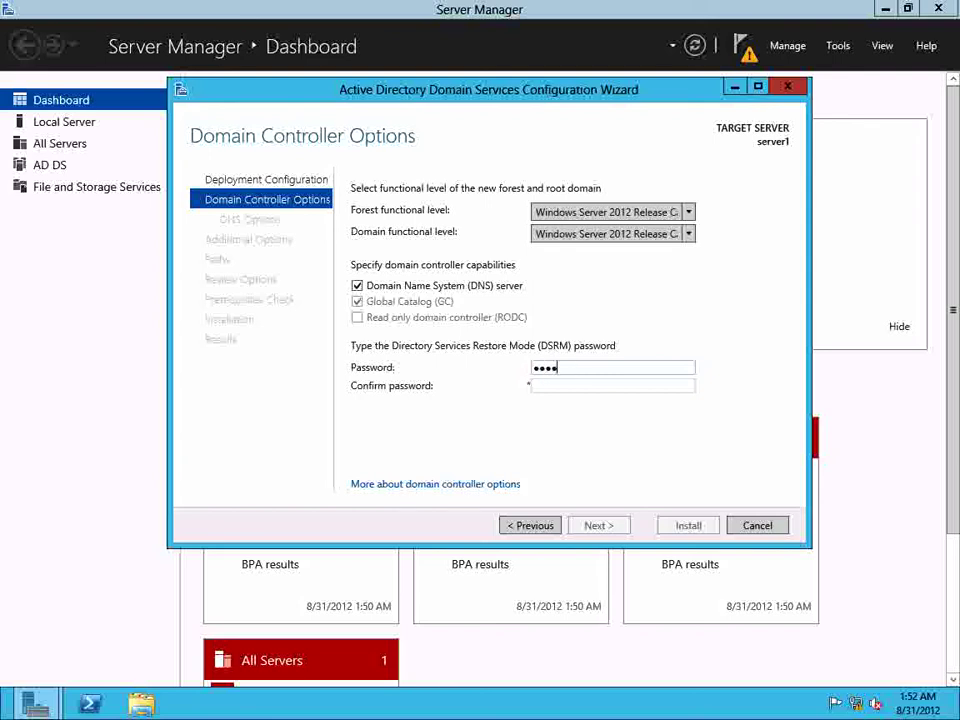
type("••••••")
key("Tab")
type("•••")
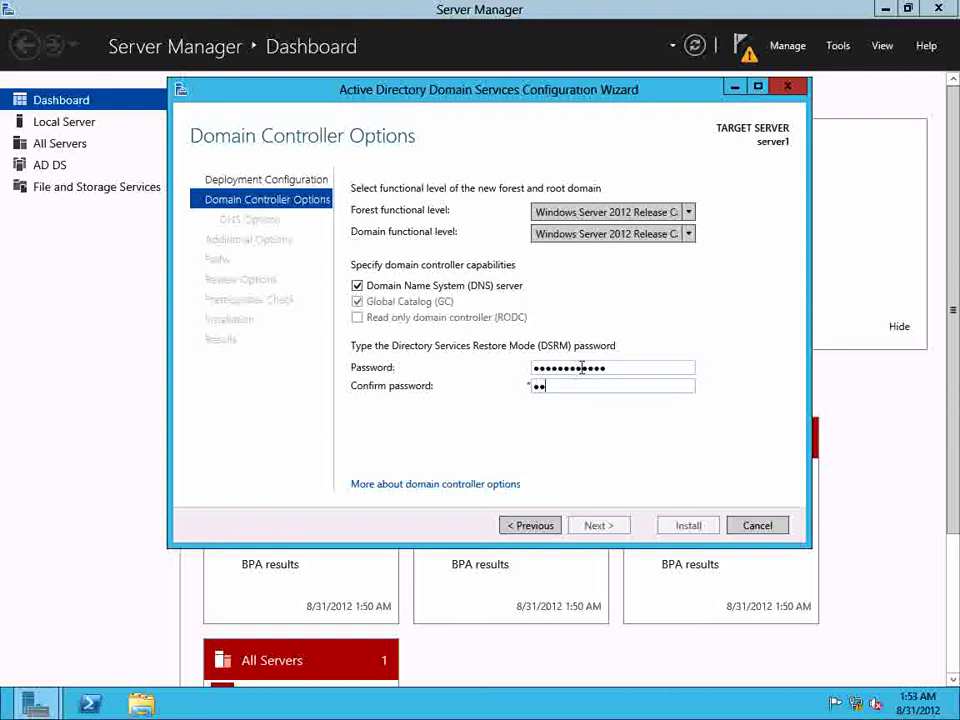
type("••••••••••")
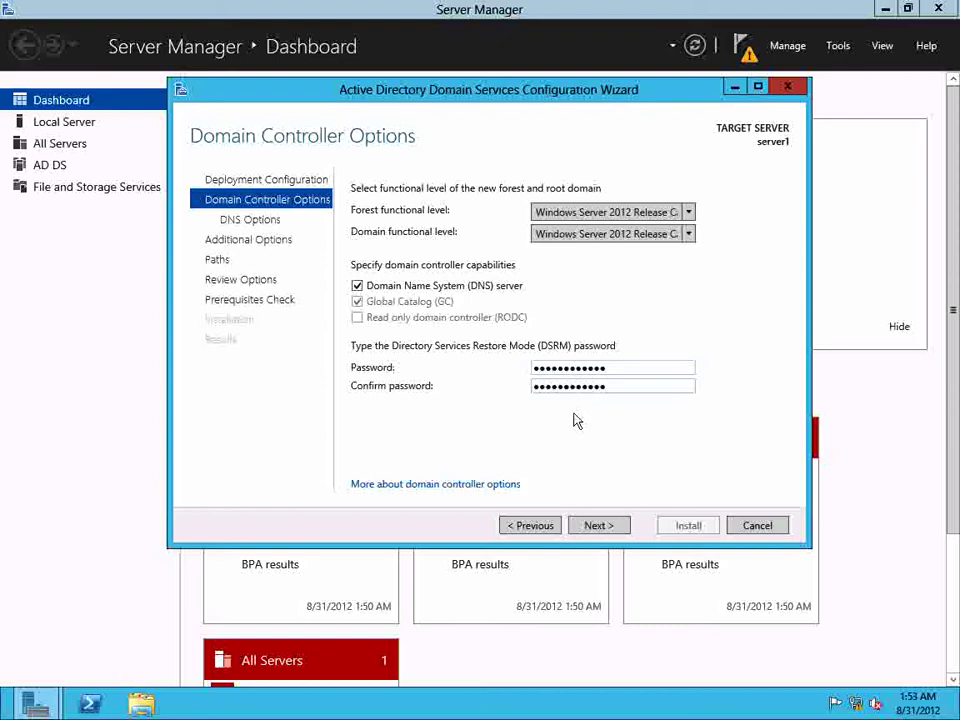
left_click(595, 526)
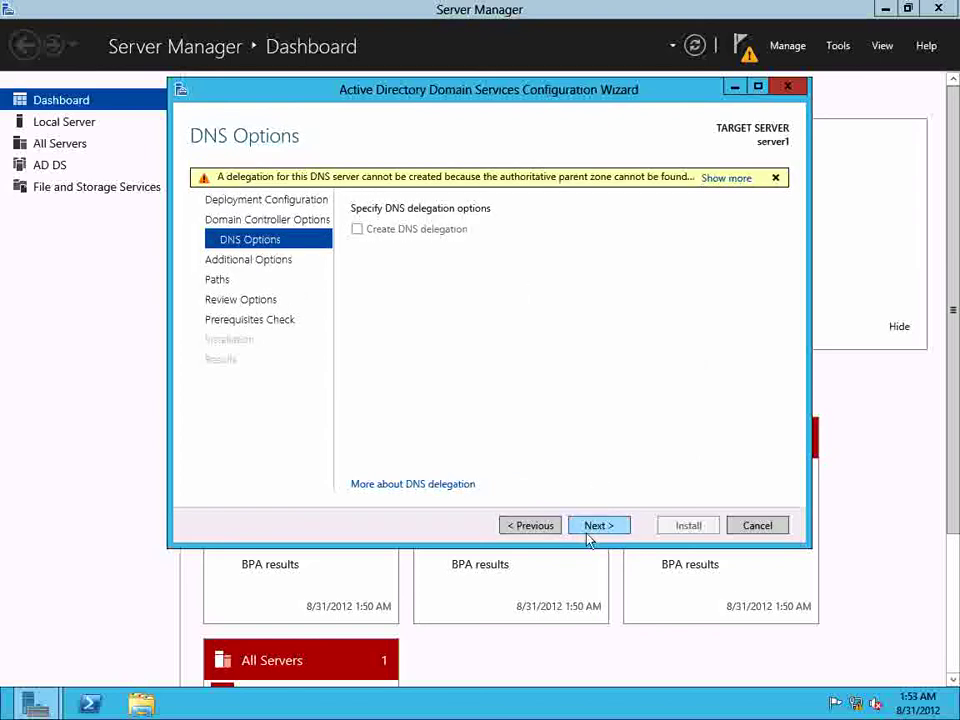
- Accept the default DNS options, NetBIOS domain name ARYANTECH, and database, log files and SYSVOL folders
left_click(594, 535)
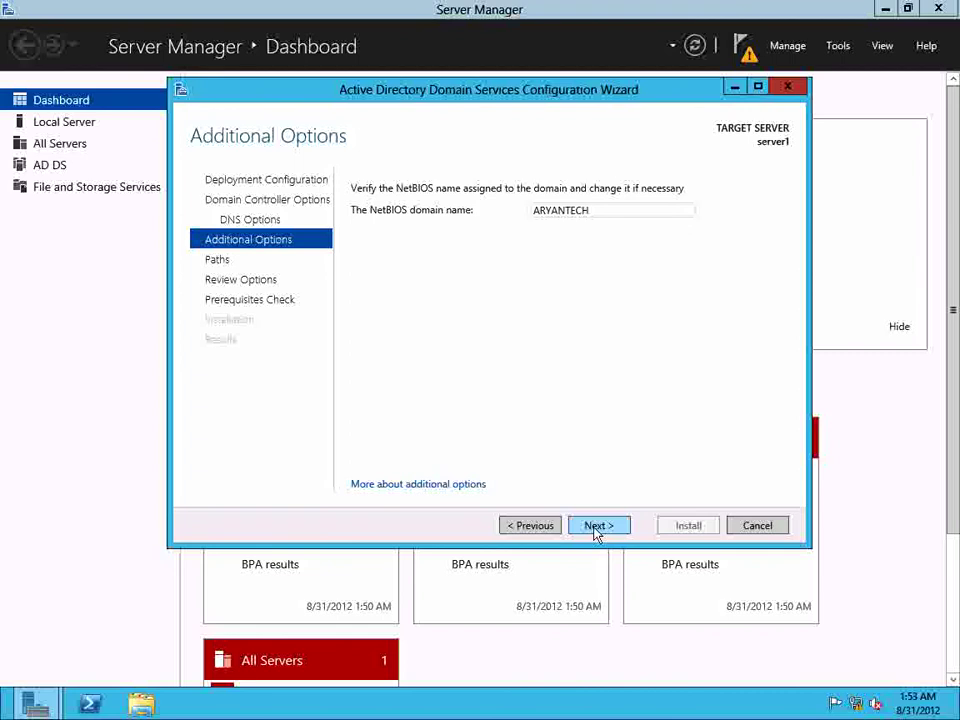
left_click(596, 527)
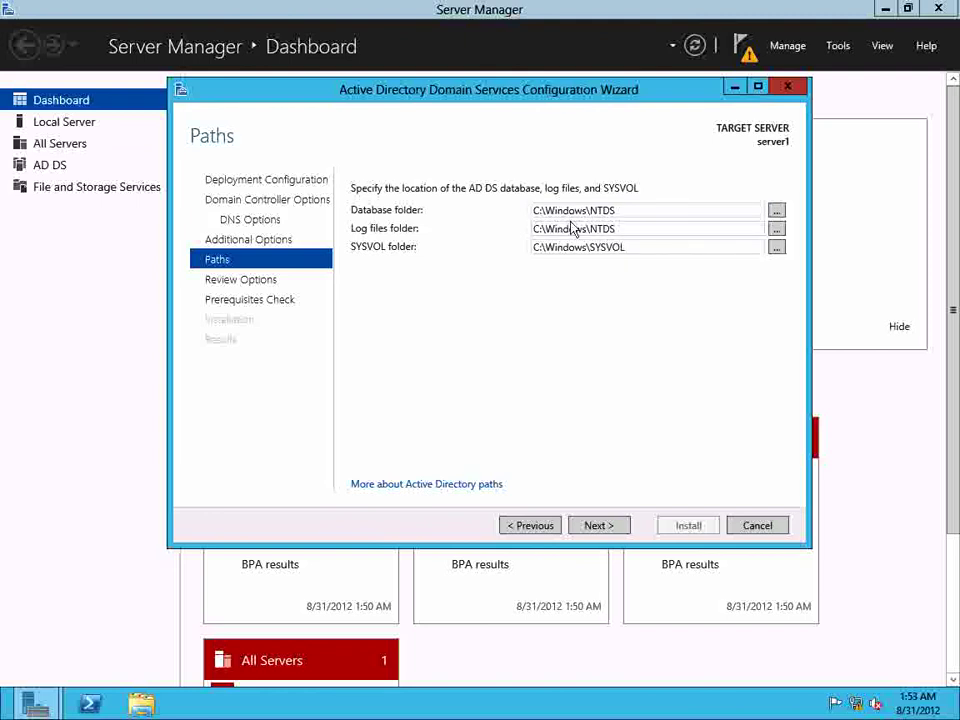
left_click(598, 526)
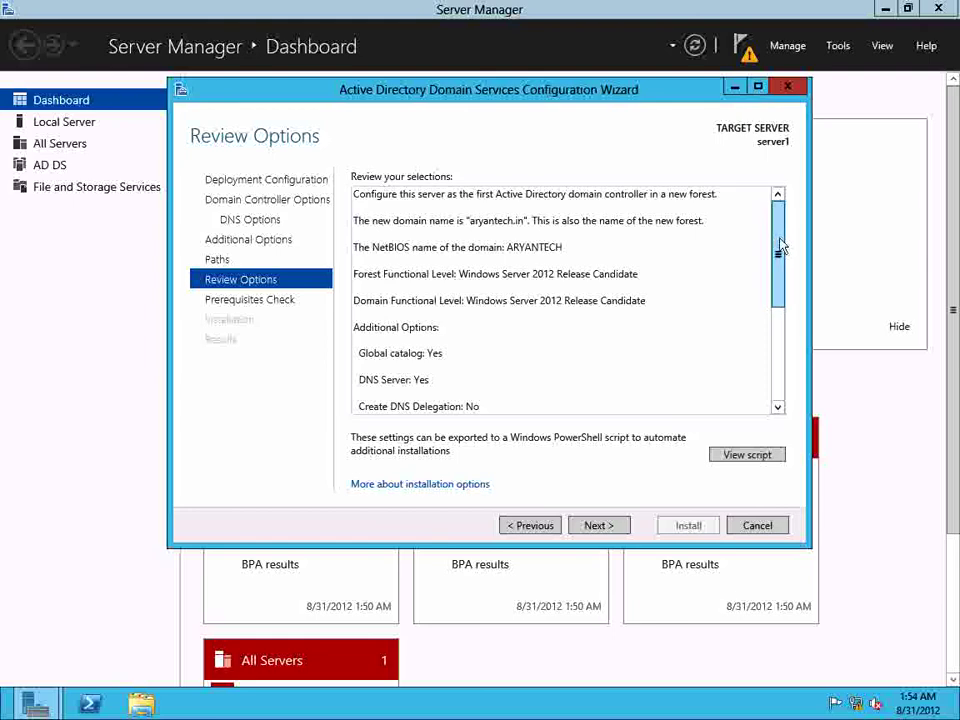
- Review the configuration selections and, after the prerequisites check, start the domain controller installation
scroll(786, 328, "down", 3)
scroll(781, 328, "up", 4)
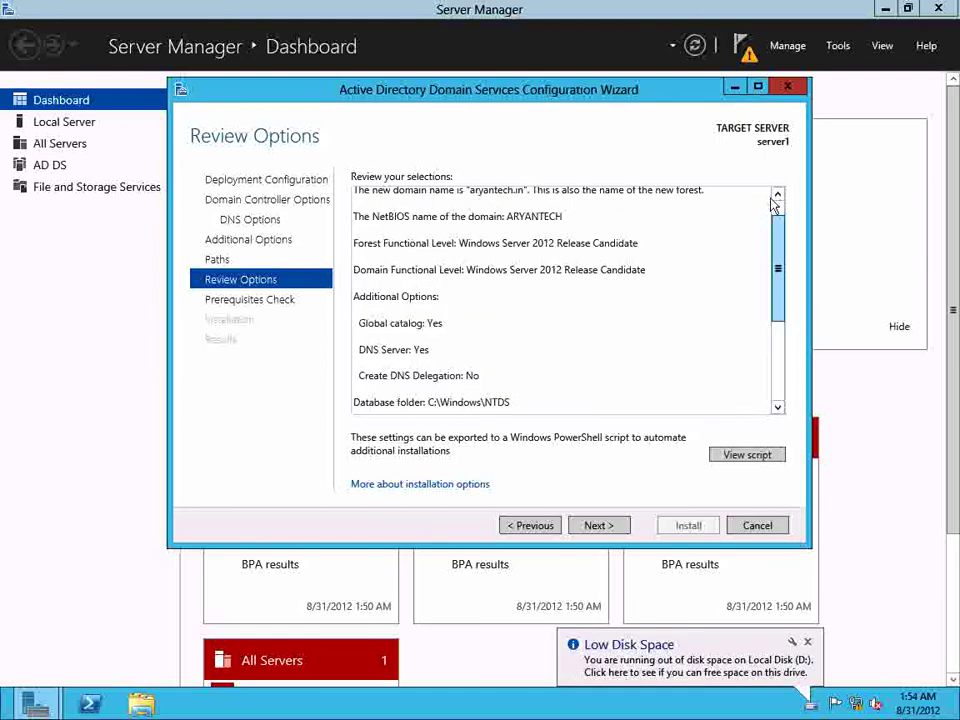
left_click_drag(779, 240, 799, 381)
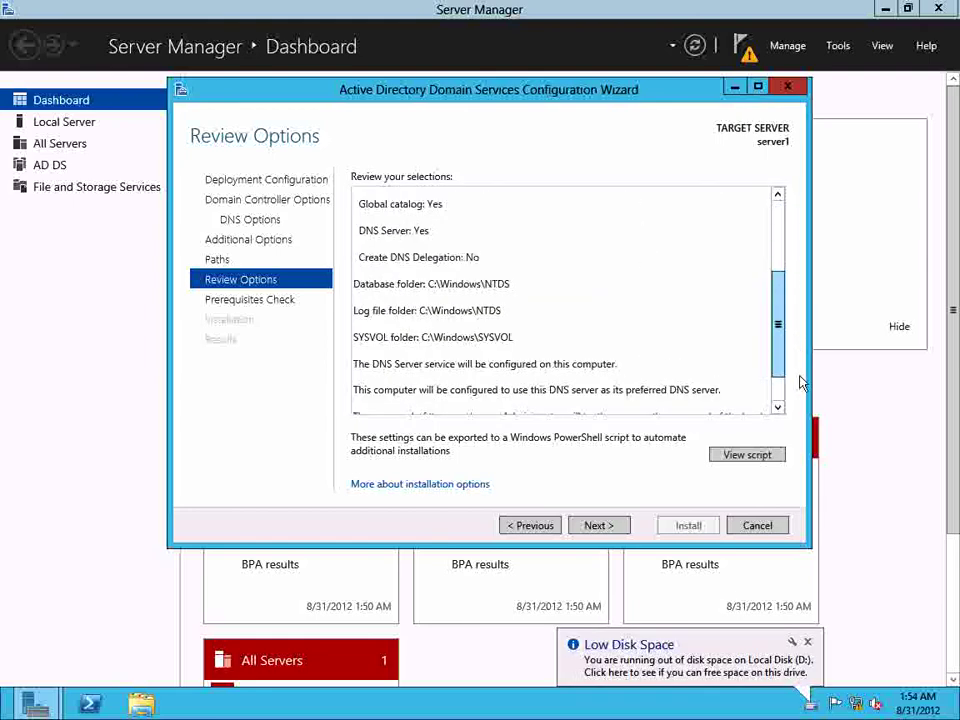
left_click(597, 526)
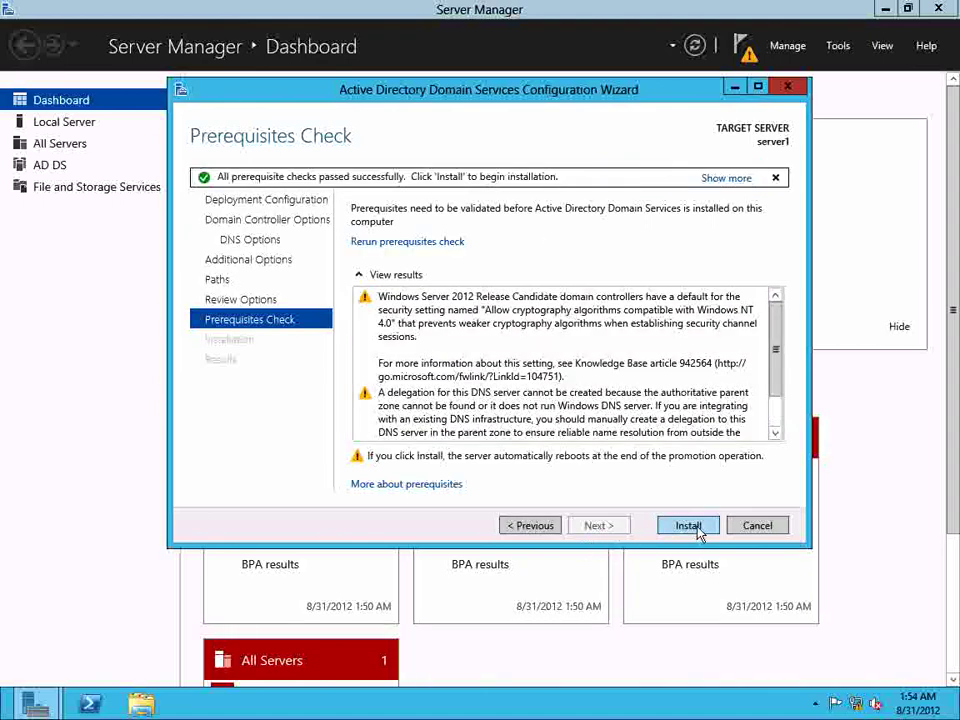
left_click(700, 532)
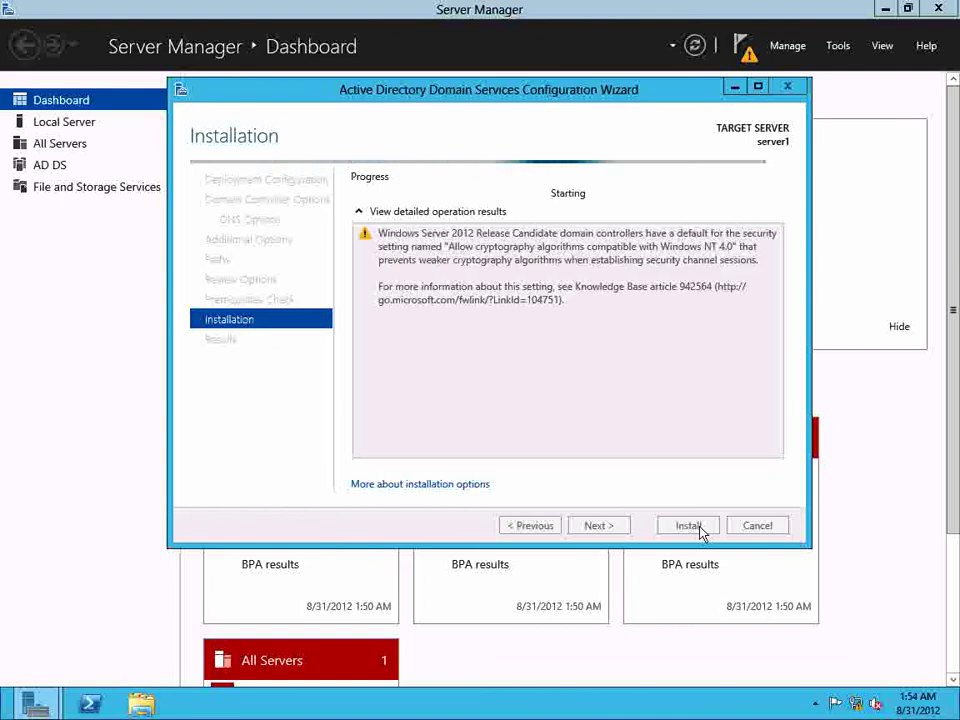